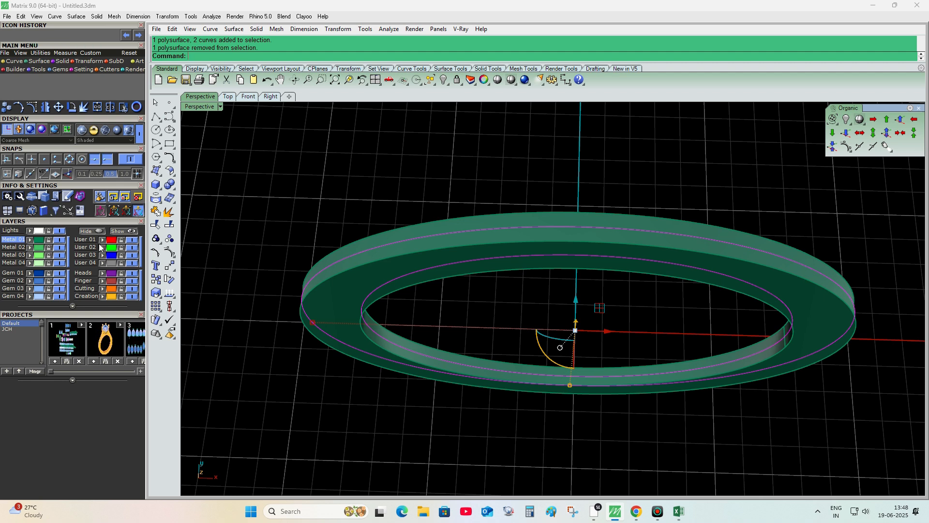
Step: Select the ring band solid and show it in the maximized Top view
left_click(415, 167)
scroll(629, 273, "down", 5)
right_click_drag(654, 272, 596, 283)
left_click(578, 284)
scroll(499, 290, "down", 5)
right_click_drag(498, 290, 520, 304)
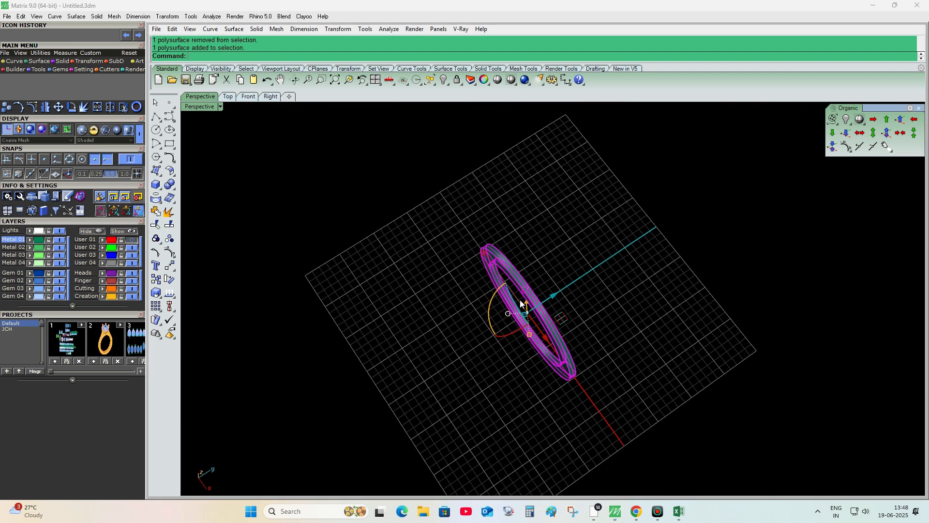
double_click(204, 107)
double_click(192, 107)
scroll(575, 325, "up", 4)
right_click_drag(575, 326, 545, 316)
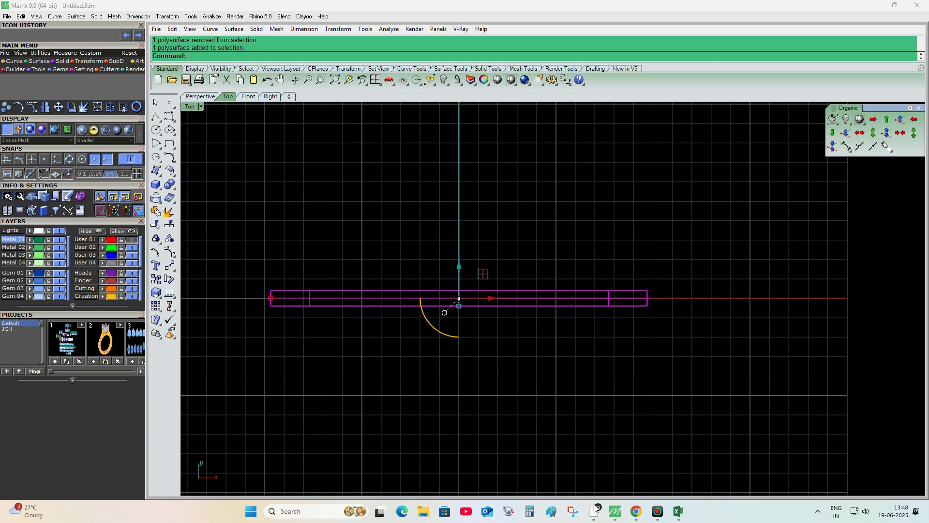
Step: Switch to Calculator and subtract 0.4 from 1.55 to work out the spacing for the bands
left_click(530, 511)
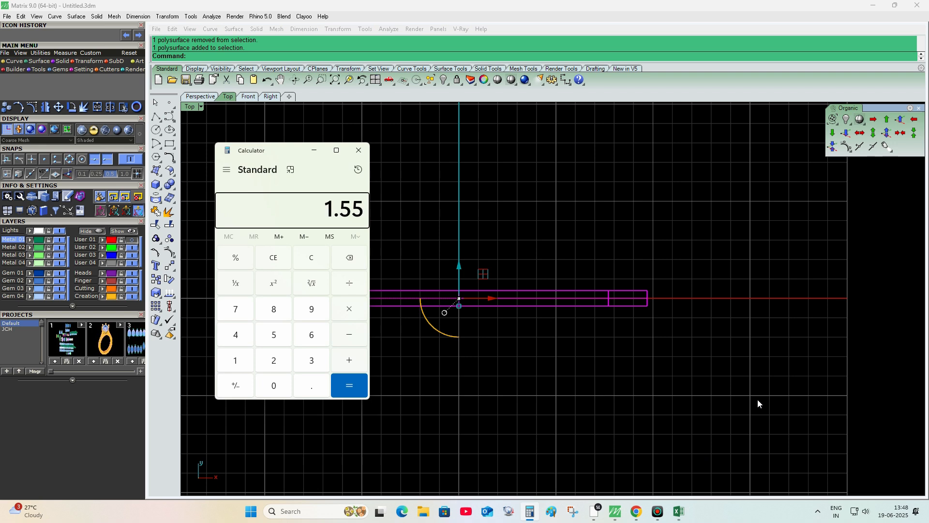
type("0.4")
key("Return")
left_click(313, 150)
Step: Move the selected band straight along negative Y in the Top view by 1.15/2
scroll(480, 289, "up", 3)
type("M")
key("Return")
scroll(465, 285, "up", 3)
left_click(462, 292)
scroll(476, 346, "down", 2)
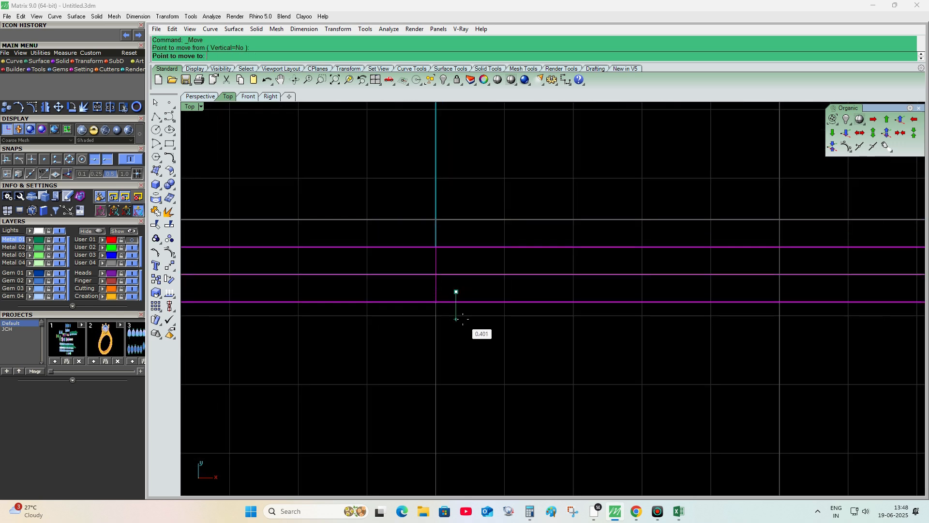
type("1.15")
key("Return")
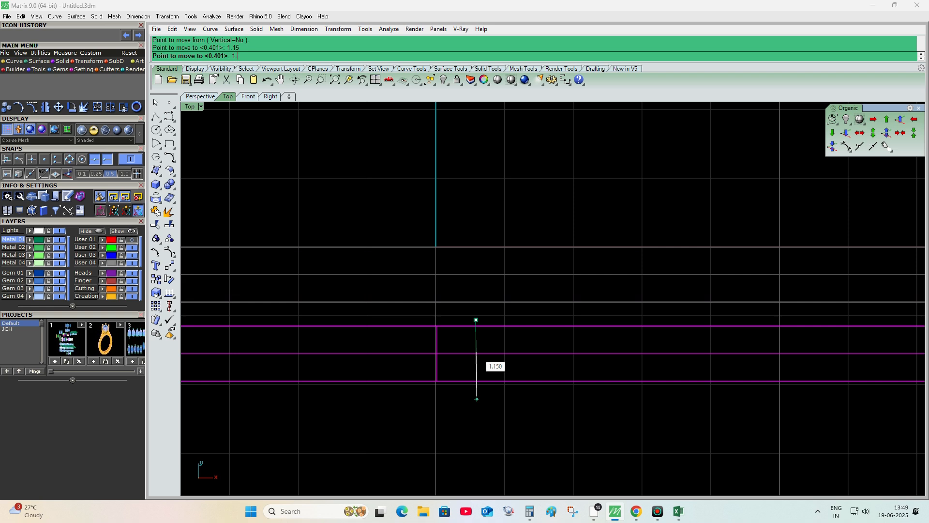
type("1..15/2")
key("Return")
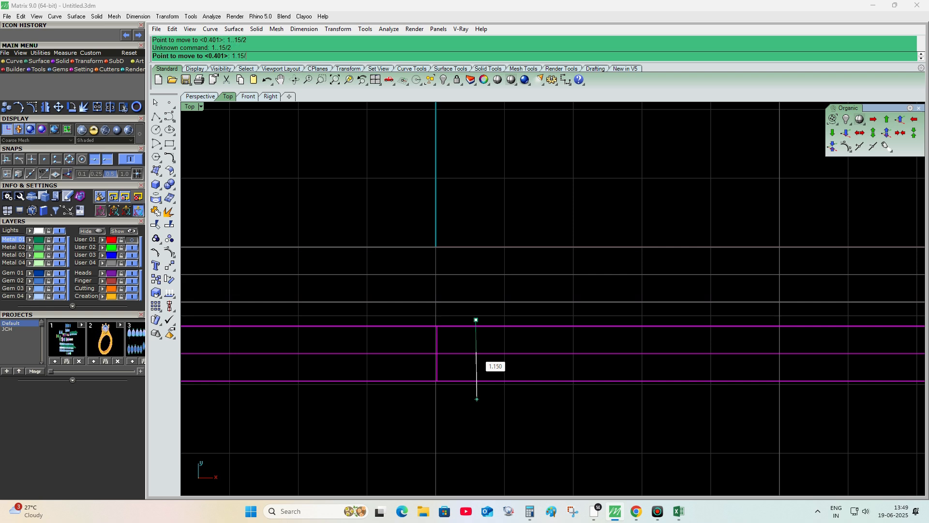
key("Return")
left_click(476, 375)
Step: Mirror the moved band across the X axis to make a second parallel band, and return to the Perspective view
scroll(573, 248, "down", 8)
left_click_drag(575, 246, 527, 324)
key("ctrl+h")
left_click(535, 304)
key("ctrl+F4")
mouse_move(535, 304)
right_mouse_down()
mouse_move(633, 247)
mouse_move(456, 210)
mouse_move(534, 300)
right_mouse_up()
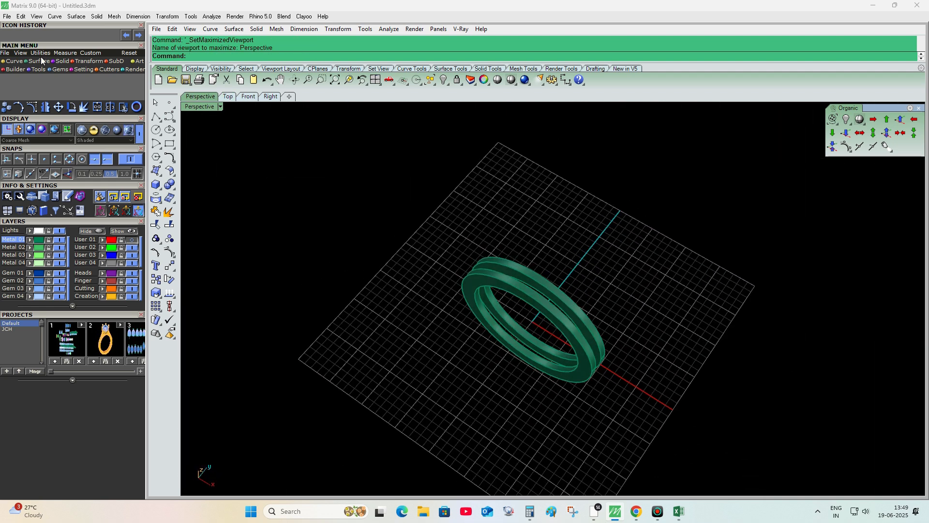
Step: Load a baguette diamond with length 2.5, width 1.6, depth 1.12 and a 70 percent depth ratio
left_click(60, 69)
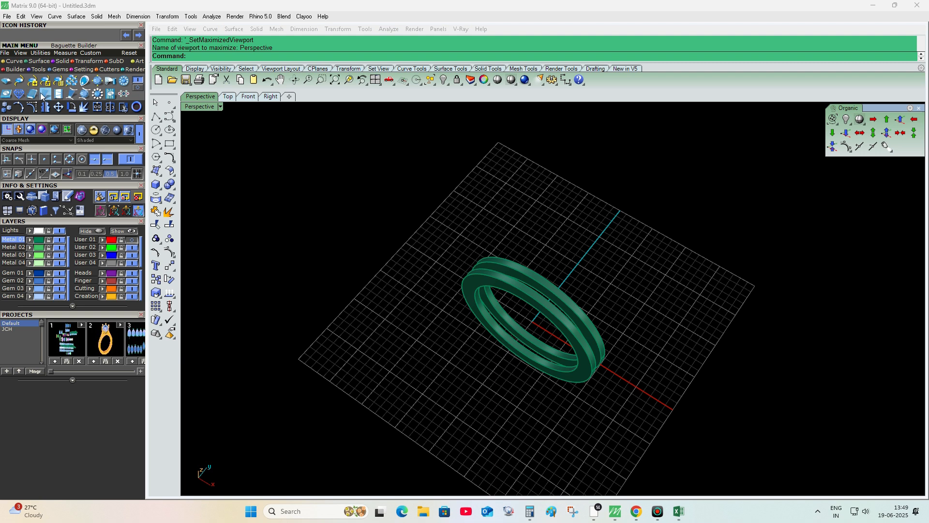
left_click(6, 80)
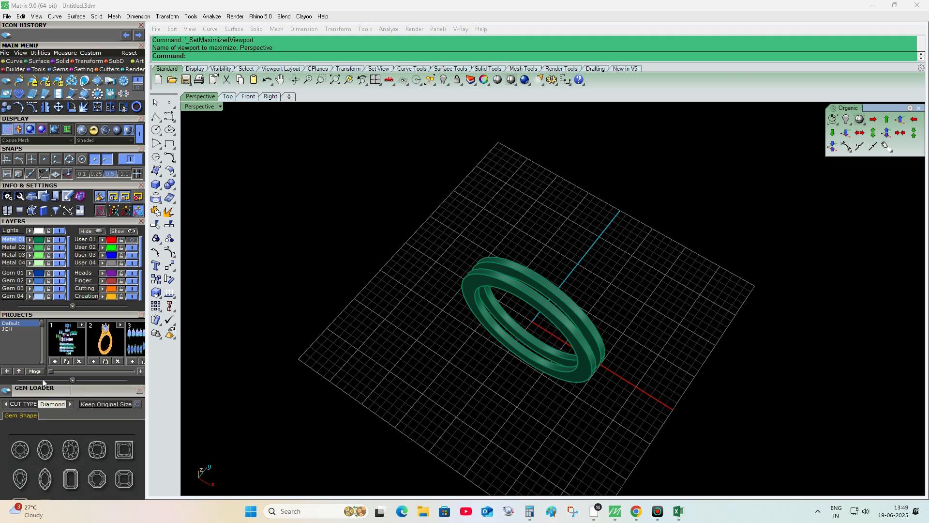
left_click_drag(72, 390, 76, 181)
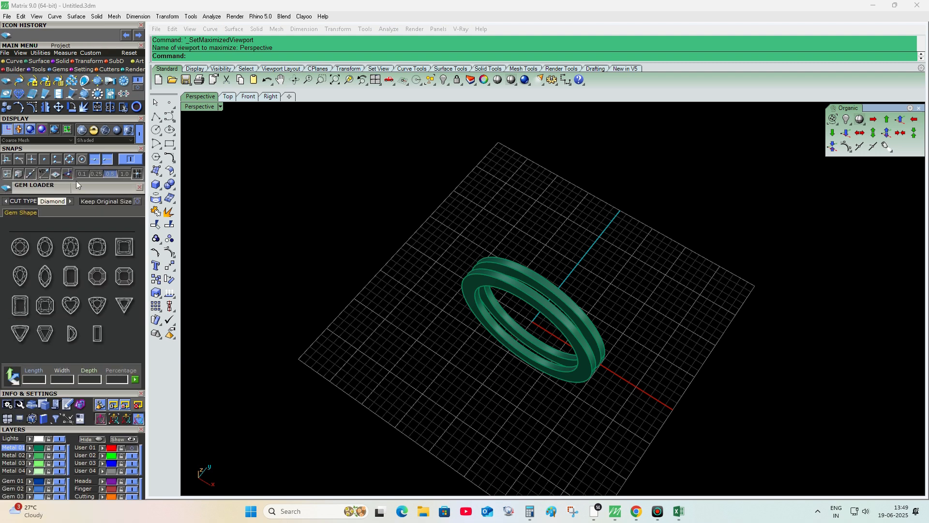
left_click(89, 339)
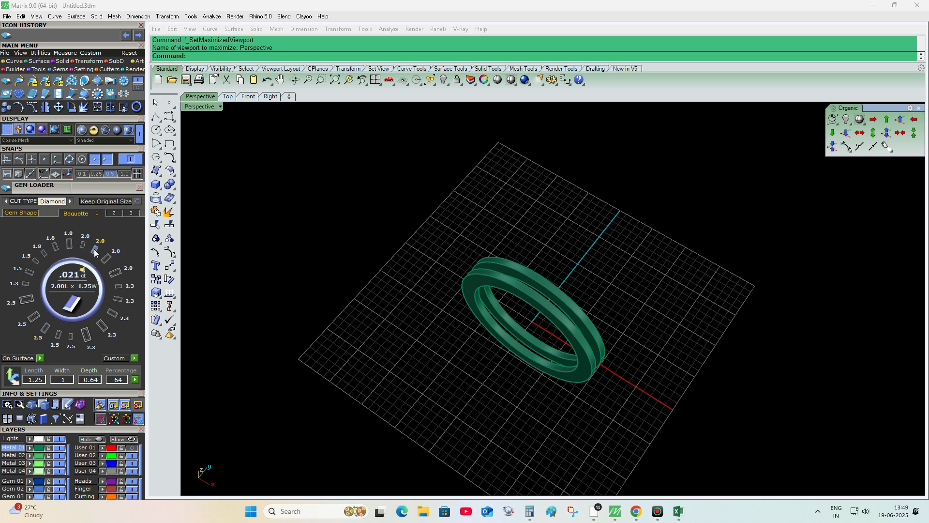
left_click(113, 274)
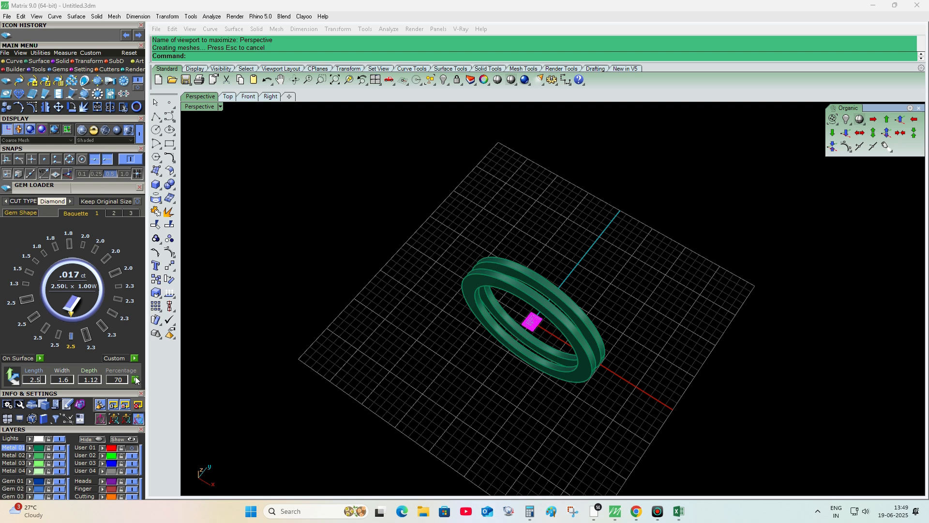
Step: Turn the baguette so its length follows the bands and raise it to the top of the ring between them
right_click_drag(466, 370, 562, 333)
scroll(524, 347, "up", 5)
left_click(530, 341)
left_click_drag(621, 365, 621, 365)
right_click_drag(621, 364, 576, 276)
scroll(551, 354, "down", 5)
left_click(550, 336)
left_click_drag(553, 307, 545, 192)
left_click(375, 79)
scroll(371, 426, "up", 5)
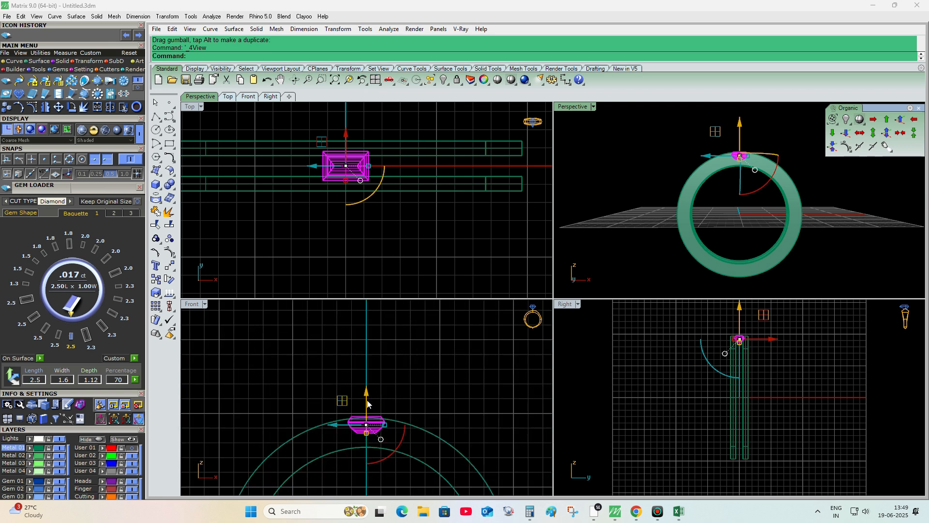
type("aa")
key("Return")
scroll(426, 397, "down", 4)
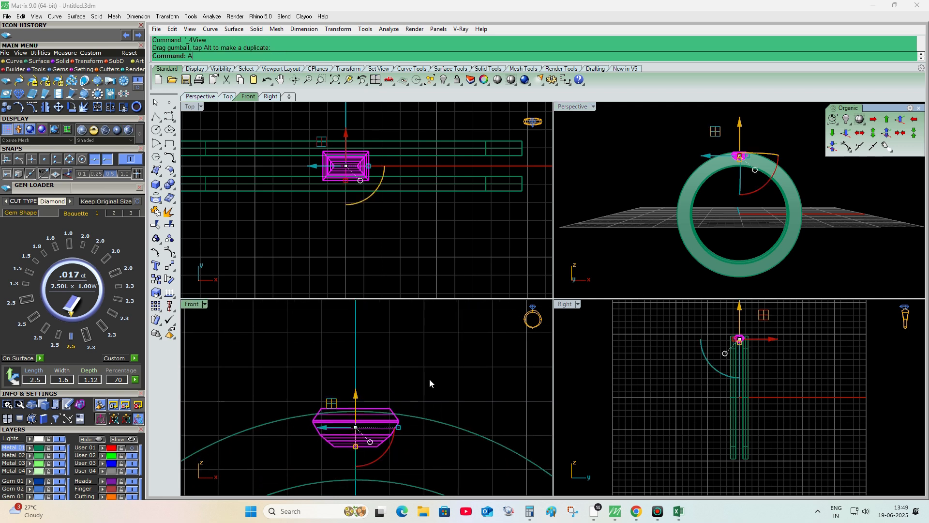
scroll(425, 350, "down", 2)
type("0")
key("Return")
type("20")
key("Return")
key("Return")
key("Escape")
key("Return")
type("0")
key("Return")
type("22")
key("Return")
key("Return")
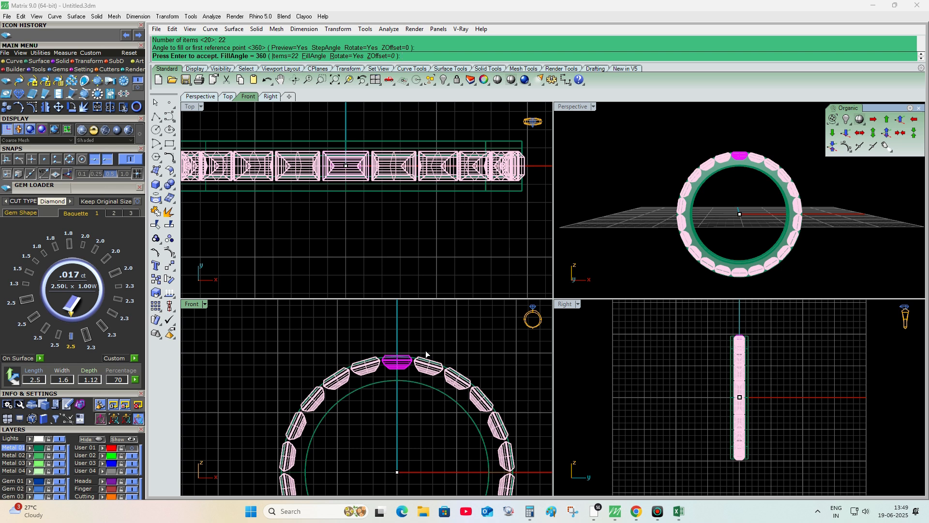
key("Escape")
Step: Polar-array the baguette around the origin in the Front view with 23 items over 360 degrees
key("Return")
type("0")
key("Return")
type("23")
key("Return")
key("Return")
key("Return")
key("Escape")
Step: Fillet the outer rim edge of each of the two bands with a radius of 0.1
double_click(573, 107)
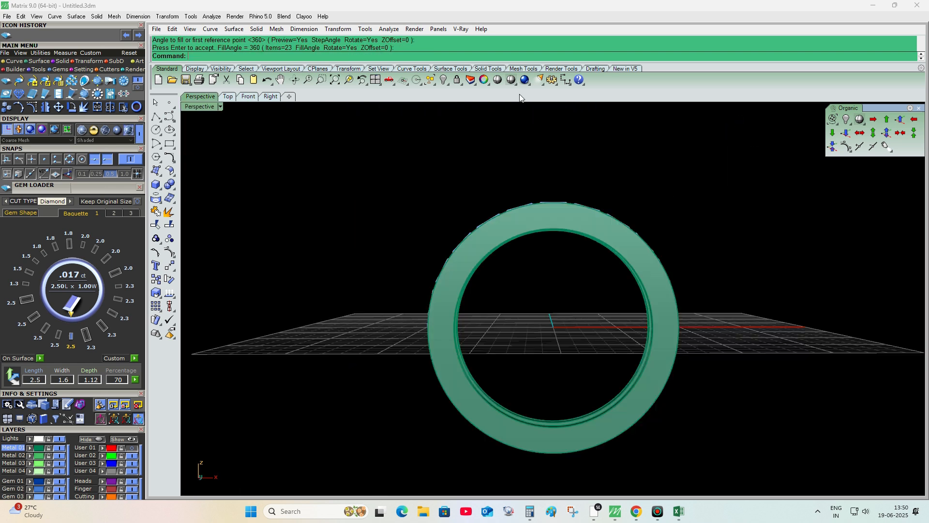
left_click(498, 80)
mouse_move(597, 175)
right_mouse_down()
mouse_move(390, 223)
mouse_move(575, 334)
mouse_move(647, 324)
mouse_move(572, 270)
mouse_move(553, 166)
mouse_move(408, 169)
mouse_move(363, 208)
right_mouse_up()
scroll(553, 167, "up", 4)
left_click(170, 185)
left_click(237, 202)
right_click_drag(585, 211, 582, 228)
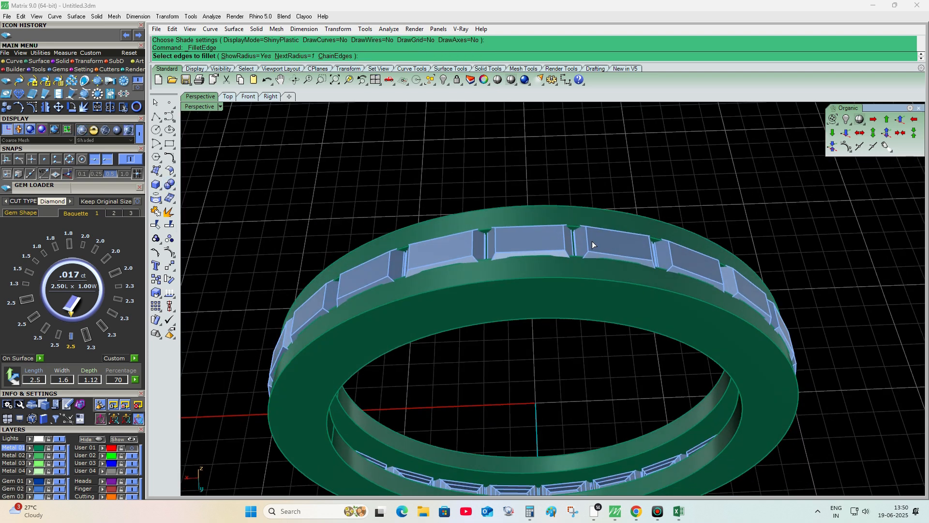
type(".1")
key("Return")
scroll(577, 257, "up", 3)
left_click(577, 258)
left_click(567, 175)
key("Return")
Step: Examine the filleted bands and the row of gems in a shaded preview from several angles
scroll(564, 185, "down", 7)
right_click_drag(564, 185, 526, 63)
left_click(496, 80)
right_click_drag(476, 150, 654, 152)
scroll(515, 315, "down", 6)
key("Escape")
scroll(537, 344, "up", 5)
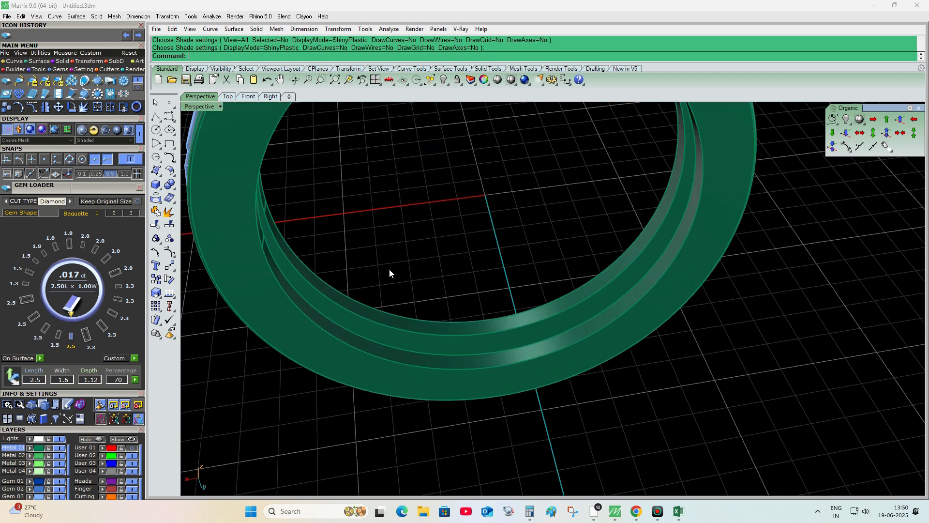
Step: Draw a straight polyline across the gap between the inner edges of the two bands, using Near snapping
left_click(153, 120)
right_click_drag(573, 290, 468, 348)
scroll(525, 336, "up", 3)
scroll(493, 308, "down", 5)
scroll(497, 315, "up", 3)
scroll(468, 348, "down", 4)
scroll(477, 334, "up", 5)
right_click_drag(485, 310, 545, 313)
scroll(581, 363, "down", 5)
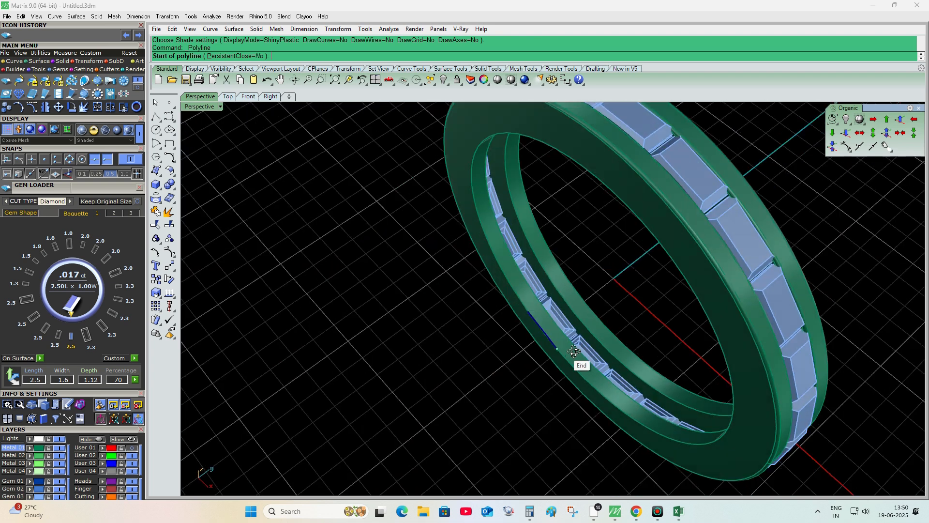
scroll(630, 340, "up", 5)
left_click(70, 158)
left_click(57, 159)
left_click(669, 268)
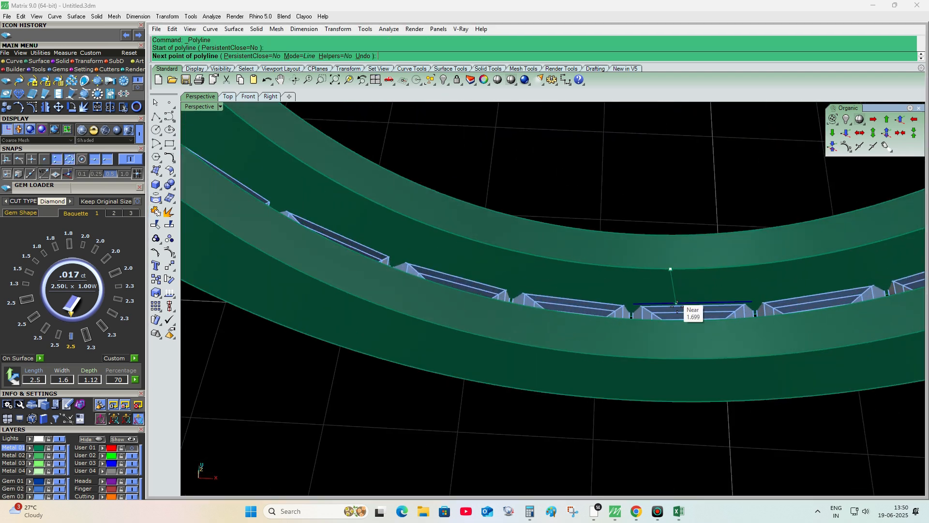
right_click_drag(671, 297, 671, 323)
right_click(672, 322)
Step: Create a closed two-rail sweep along the bands' facing inner edges, using the cross line as the section
left_click(673, 277)
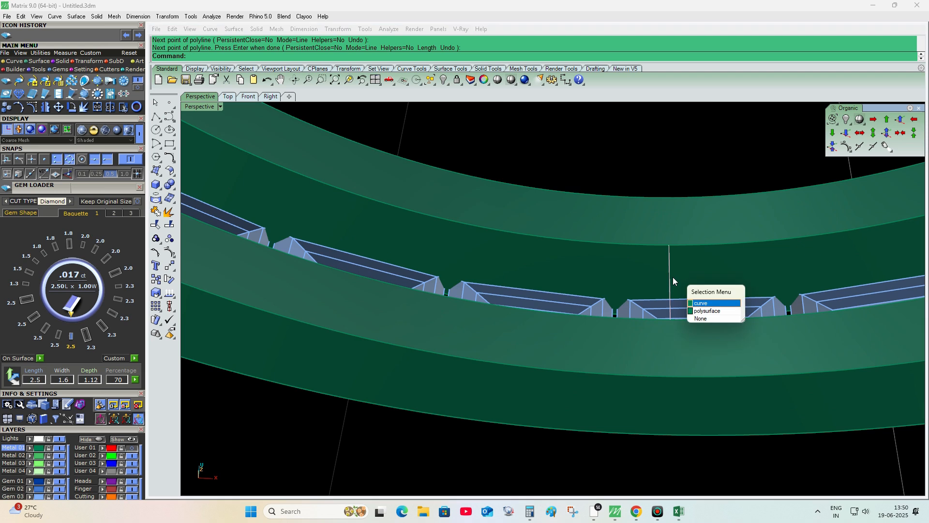
right_click(673, 277)
right_click_drag(673, 276, 694, 296)
left_click_drag(676, 279, 681, 296)
right_click_drag(680, 295, 614, 252)
type("s2")
key("Return")
key("Escape")
right_click(699, 295)
left_click(689, 300)
right_click(675, 244)
left_click(671, 241)
right_click(669, 254)
left_click(669, 260)
right_click(668, 261)
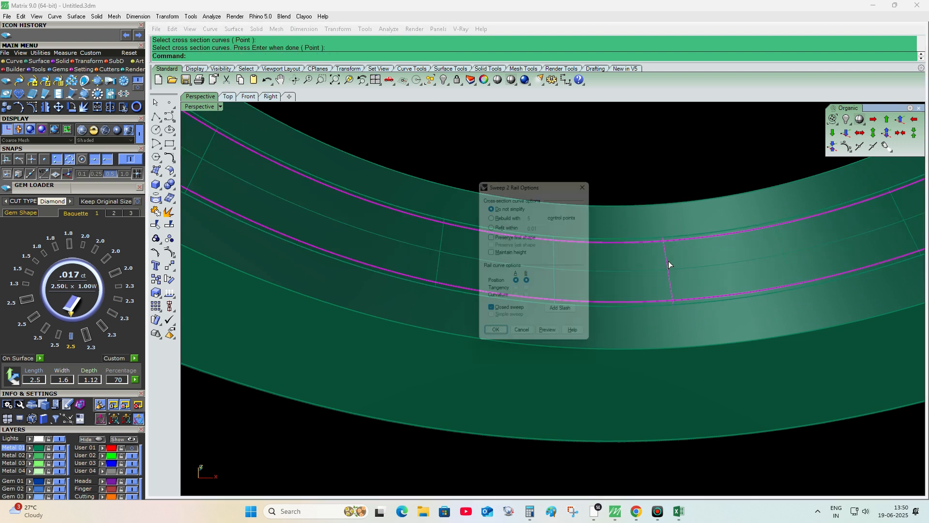
right_click(669, 266)
left_click(670, 274)
right_click(669, 273)
Step: Split a short patch out of the swept surface using a value of 0.8 and delete the remaining larger piece
left_click(173, 160)
left_click(238, 175)
left_click(529, 256)
type(".8")
key("Return")
key("Escape")
left_click(625, 277)
scroll(625, 277, "down", 4)
key("Delete")
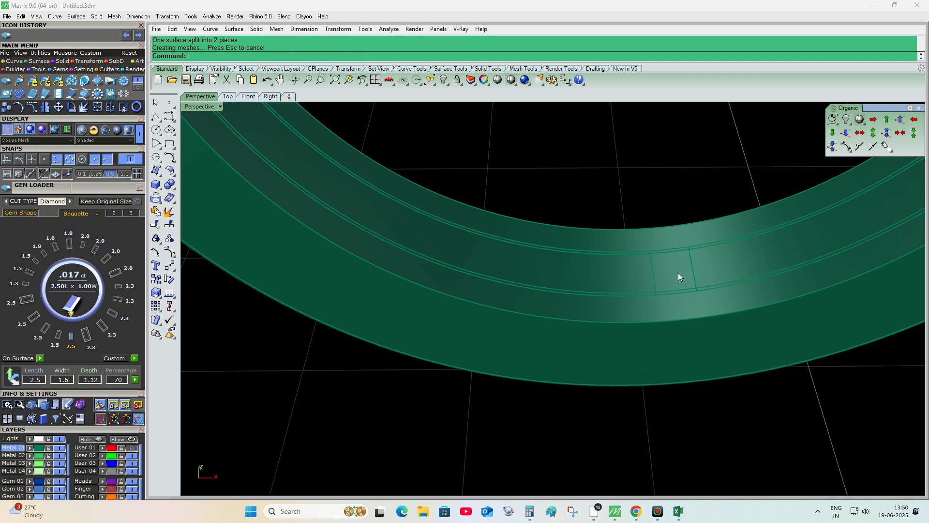
Step: Rotate the surface patch about the origin in the Front view so it centres on the gem joint at the ring's bottom
right_click_drag(633, 269, 323, 267)
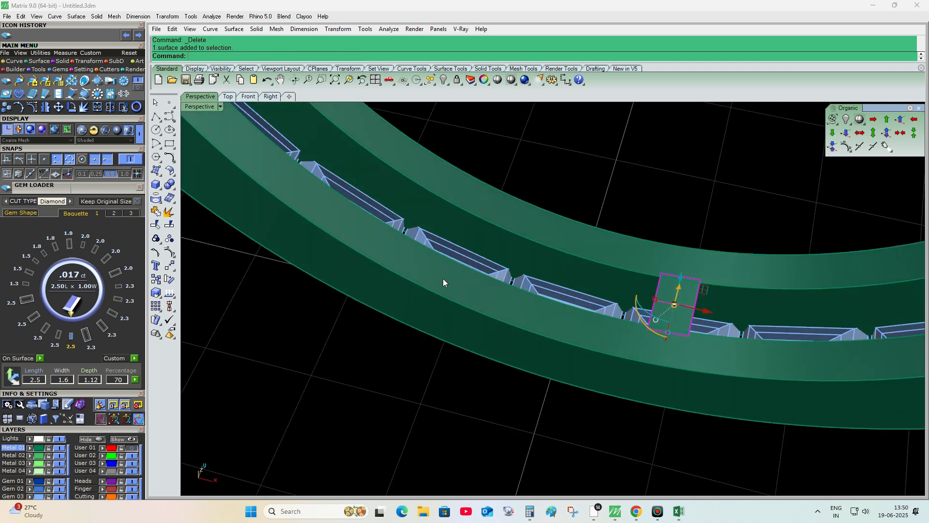
right_click_drag(443, 279, 259, 173)
left_click(372, 83)
scroll(393, 358, "down", 8)
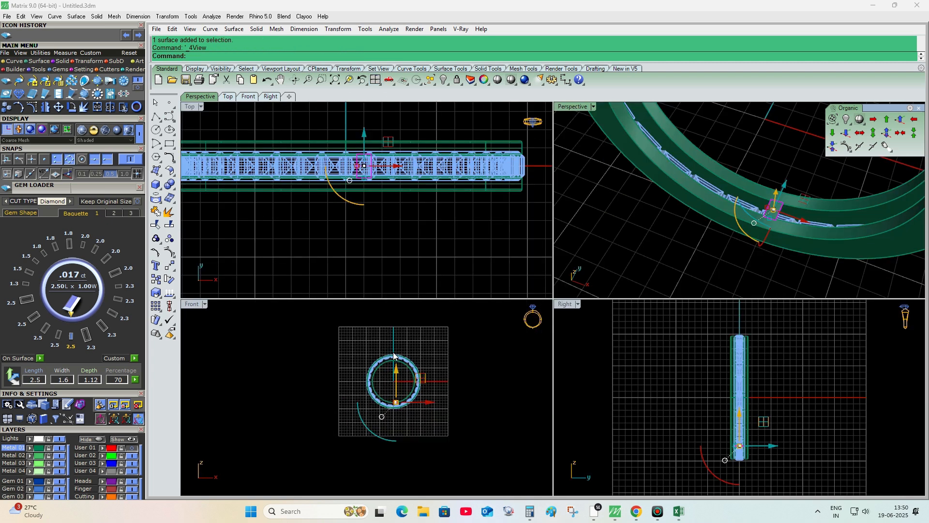
scroll(391, 414, "up", 8)
type("r")
key("Return")
type("0")
key("Return")
scroll(423, 387, "up", 3)
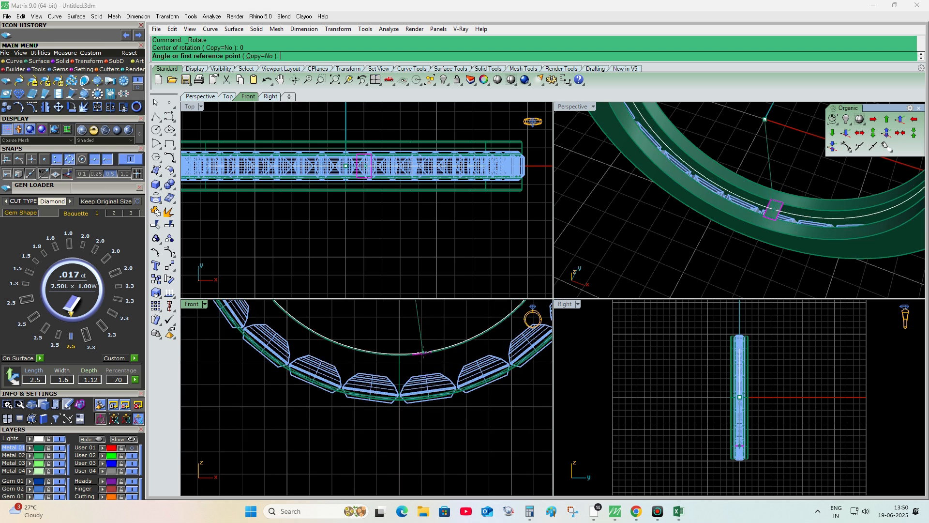
left_click(422, 354)
left_click(423, 423)
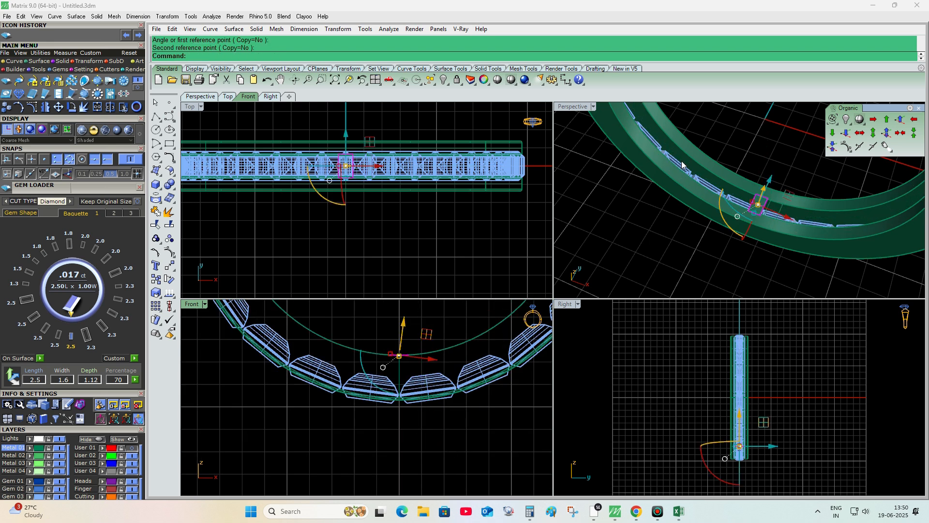
Step: Try to offset the surface patch into a solid with the direction flipped and a distance of 0.8
double_click(576, 108)
left_click(174, 173)
left_click(197, 189)
right_click_drag(466, 313, 541, 146)
type("f")
key("Return")
type(".8")
key("Return")
key("ctrl+z")
Step: Offset the surface patch into a solid block with flipped direction and distance 1, and isolate the block
key("Return")
type("f")
key("Return")
type("1")
key("Return")
scroll(523, 357, "up", 5)
scroll(575, 352, "down", 6)
scroll(466, 404, "up", 4)
key("ctrl+i")
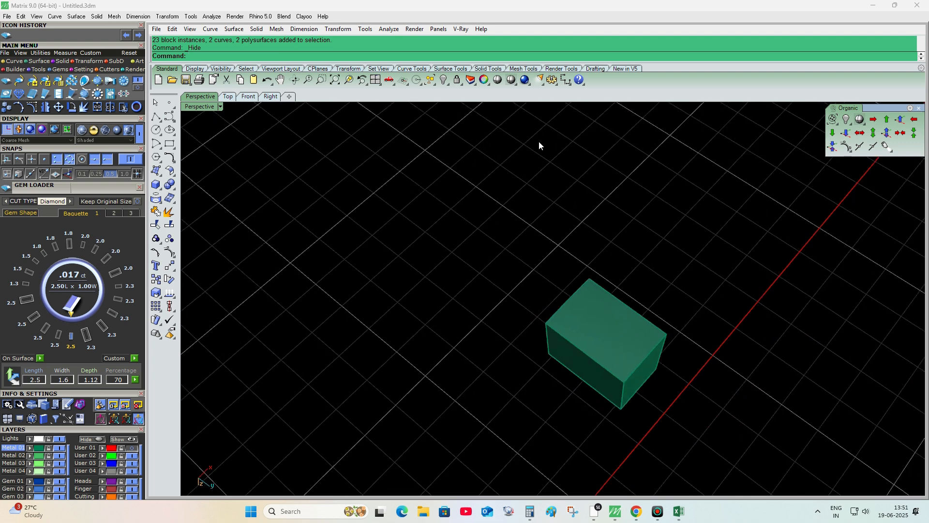
Step: Chamfer the two long upper edges of the isolated block by 0.3
left_click(173, 187)
left_click(252, 204)
type(".3")
key("Return")
left_click(599, 363)
left_click(640, 314)
key("Return")
key("Return")
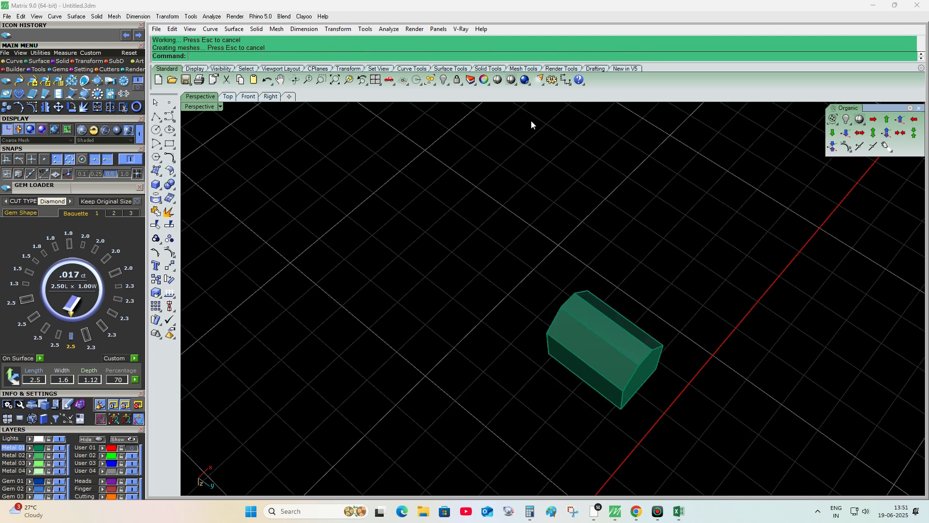
Step: Show all hidden objects and polar-array the chamfered block about the origin in the Front view, 23 items over 360 degrees
right_click(443, 80)
right_click_drag(568, 358, 687, 135)
left_click(583, 292)
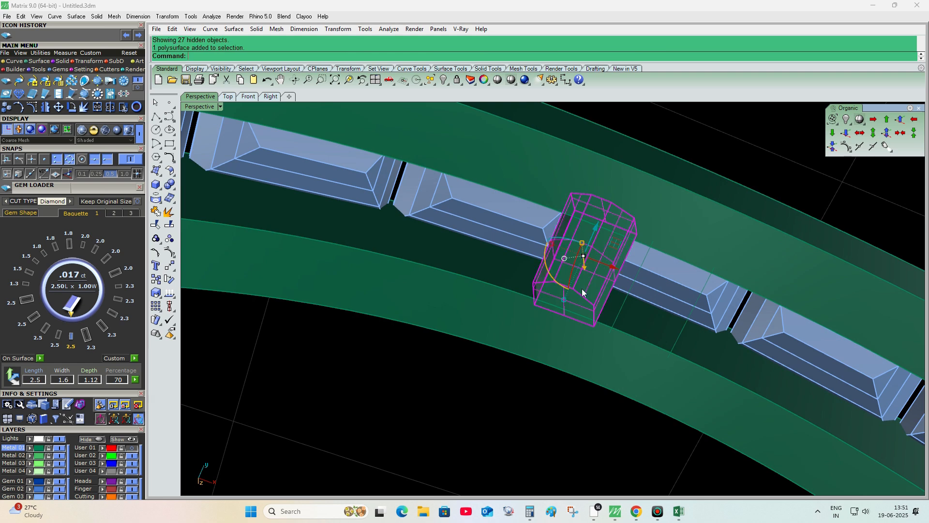
scroll(583, 293, "down", 5)
left_click(376, 80)
scroll(278, 412, "down", 7)
right_click_drag(331, 400, 378, 434)
type("aa")
key("Return")
type("0")
key("Return")
key("Return")
key("Return")
key("Return")
key("Escape")
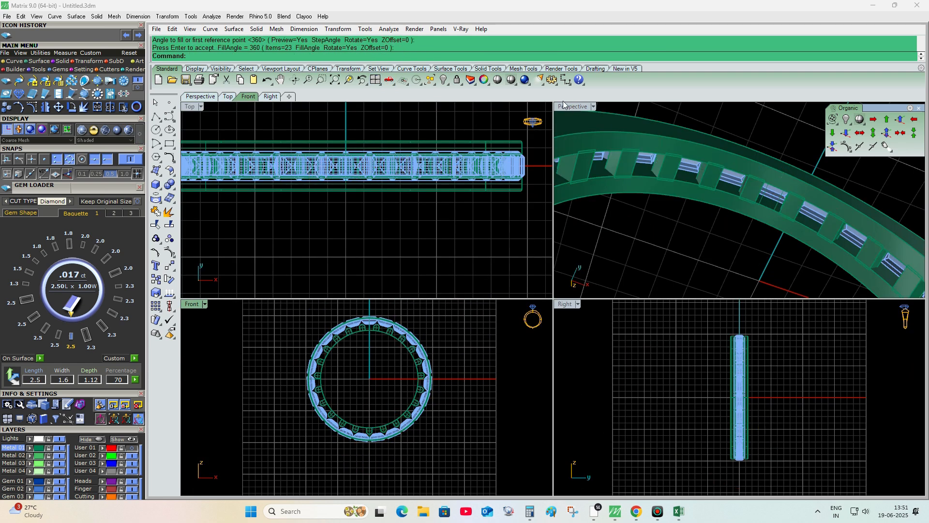
Step: Shade the maximized Perspective view, select the whole eternity ring and group its parts
left_click(511, 80)
double_click(565, 105)
scroll(574, 204, "down", 7)
mouse_move(574, 205)
right_mouse_down()
mouse_move(586, 399)
mouse_move(832, 306)
mouse_move(879, 369)
mouse_move(797, 382)
mouse_move(612, 269)
mouse_move(571, 319)
mouse_move(540, 274)
right_mouse_up()
key("Escape")
left_click_drag(698, 170, 350, 420)
mouse_move(350, 420)
right_mouse_down()
mouse_move(298, 329)
mouse_move(489, 326)
right_mouse_up()
type("G")
key("Return")
Step: Duplicate the grouped ring on both sides of the original so three rings sit side by side
left_click_drag(489, 325, 461, 338)
key("ctrl+m")
key("Escape")
mouse_move(466, 336)
right_mouse_down()
mouse_move(617, 347)
mouse_move(471, 314)
mouse_move(464, 350)
right_mouse_up()
scroll(472, 314, "up", 5)
left_click(495, 302)
left_click_drag(451, 381, 457, 379)
key("Escape")
right_click_drag(457, 379, 653, 264)
scroll(495, 338, "down", 6)
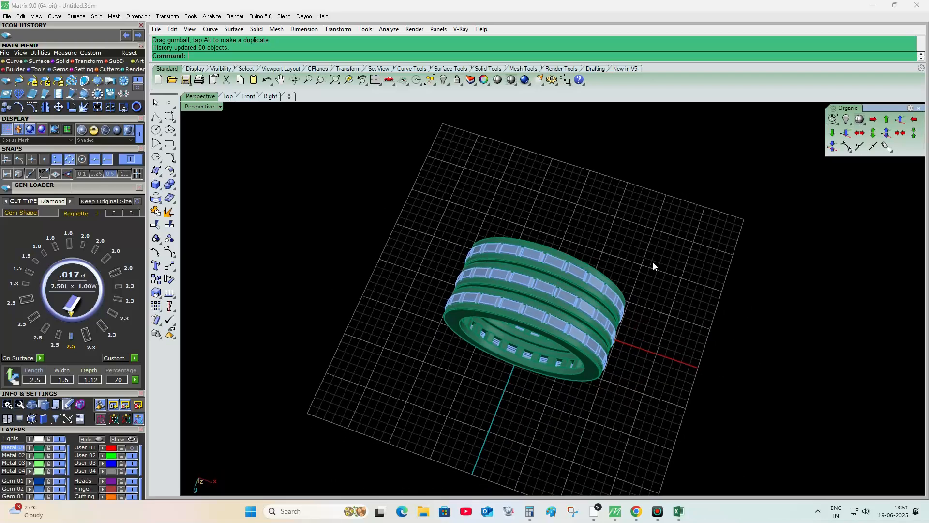
Step: Select all parts of the three rings and hide them
key("ctrl+a")
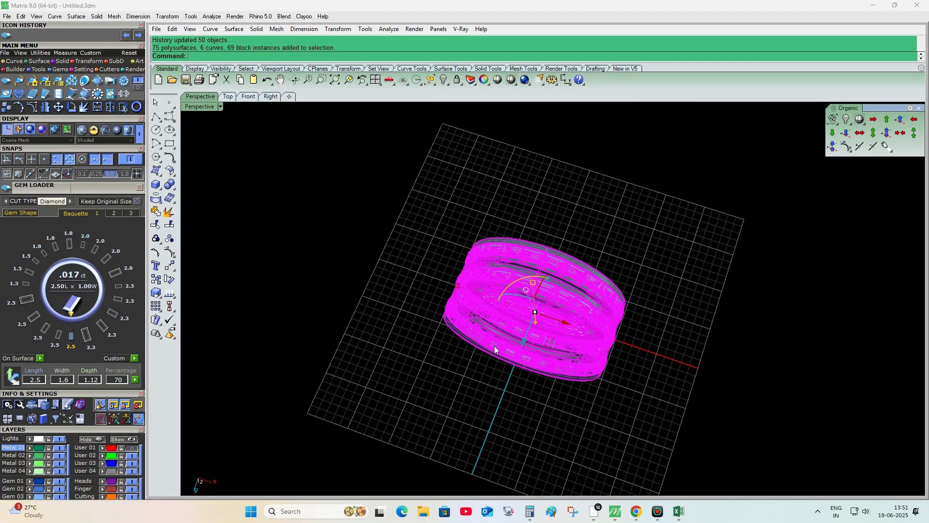
key("Escape")
key("ctrl+a")
key("ctrl+h")
right_click_drag(393, 430, 339, 387)
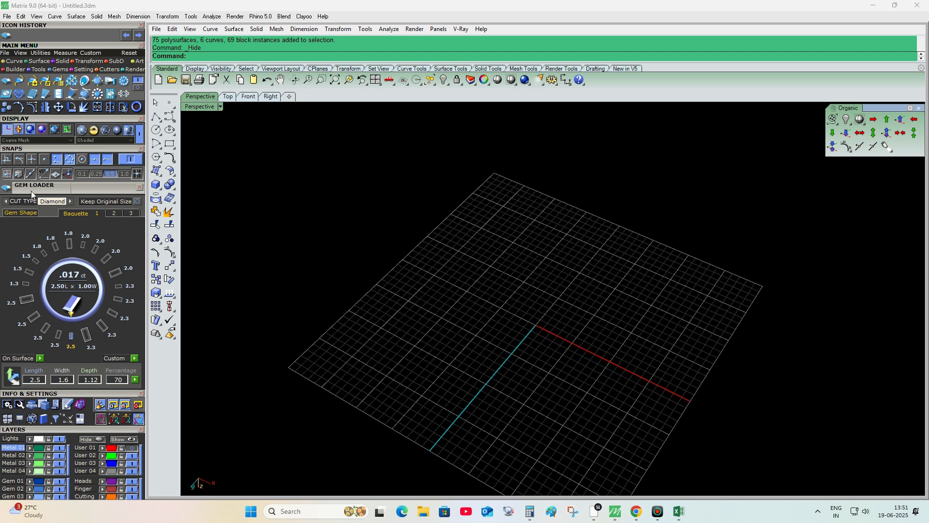
Step: Load a round diamond with length and width 11.23, depth 6.75 and 60 percent
left_click(19, 213)
left_click(20, 247)
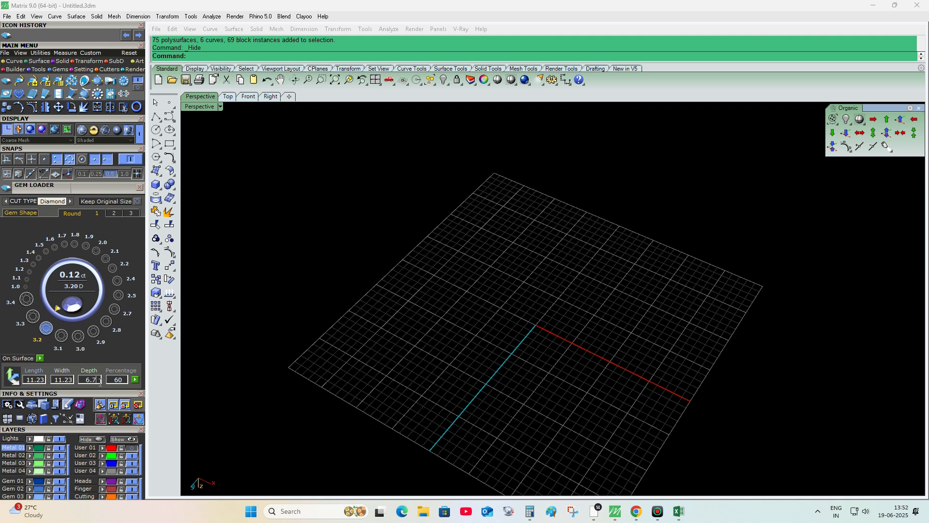
left_click(135, 380)
right_click_drag(539, 368, 575, 193)
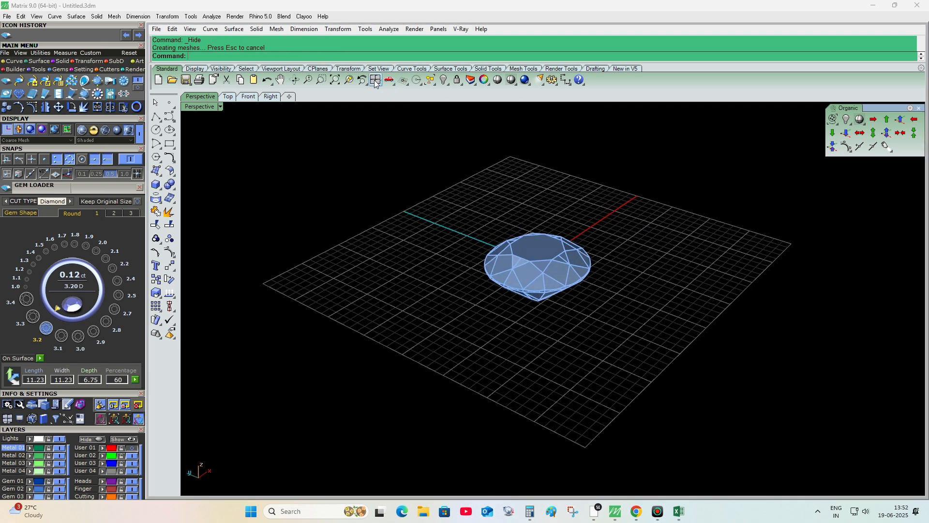
Step: In the Front view, draw a polyline down to girdle level and diagonally below the culet, and shift it slightly outside the gem
left_click(375, 81)
double_click(194, 303)
left_click(156, 116)
scroll(589, 244, "up", 3)
left_click(575, 172)
left_click(575, 246)
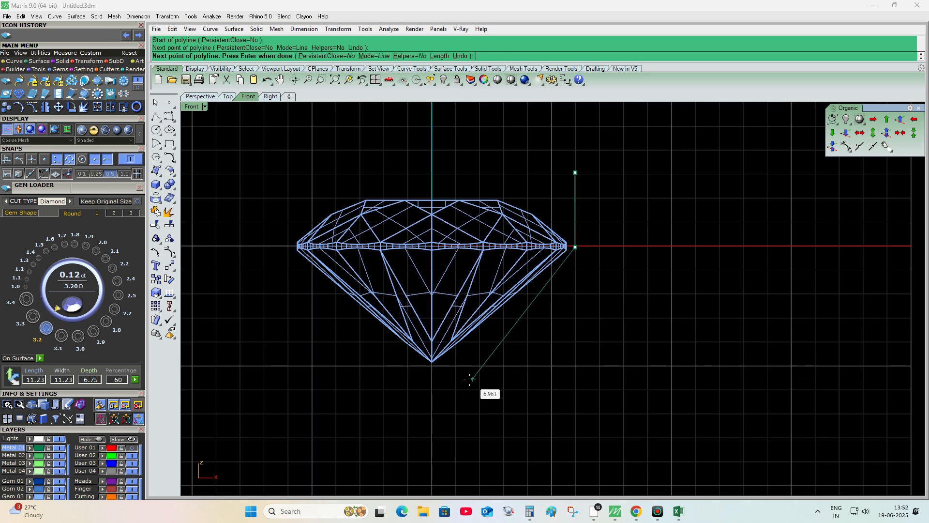
left_click(429, 390)
key("Return")
mouse_move(516, 306)
left_mouse_down()
mouse_move(508, 306)
mouse_move(521, 312)
left_mouse_up()
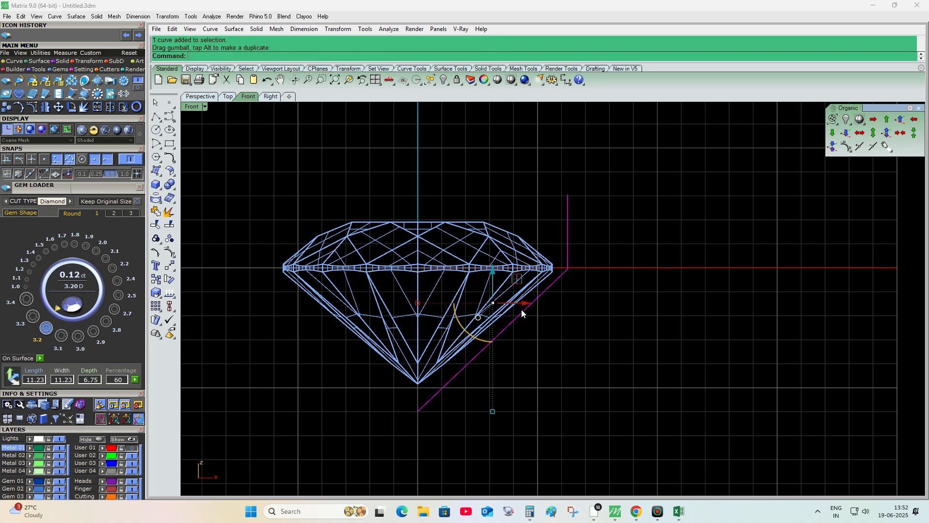
Step: Offset the polyline by 1 toward the gem
type("o")
key("Return")
type(".")
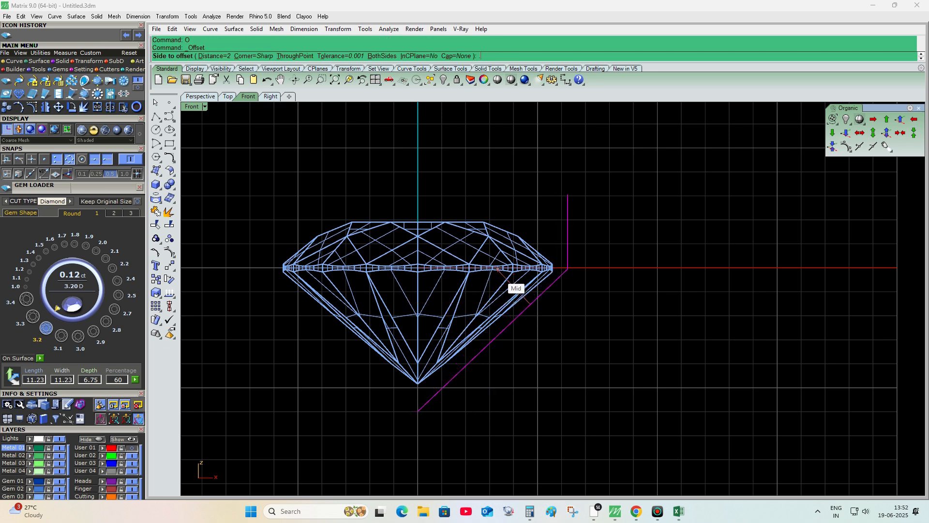
type("8")
key("Return")
type("1")
key("Return")
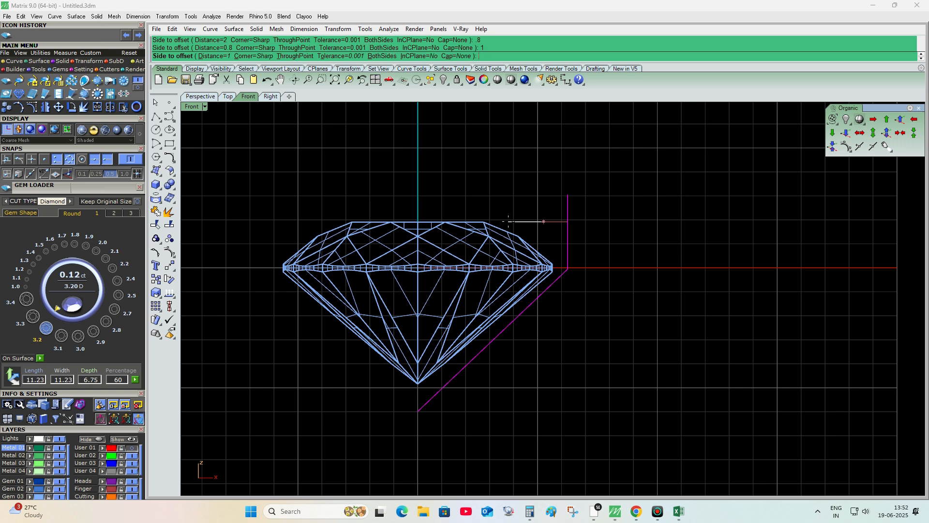
left_click(508, 221)
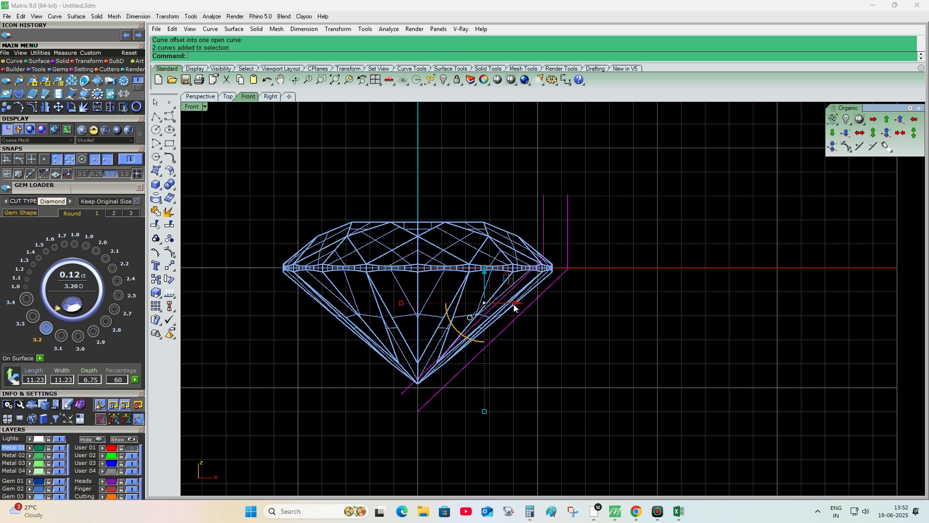
Step: Shift both profile curves slightly outward and down, and rebuild them with 9 points and degree 3
mouse_move(481, 280)
left_mouse_down()
mouse_move(520, 317)
mouse_move(489, 289)
left_mouse_up()
key("ctrl+r")
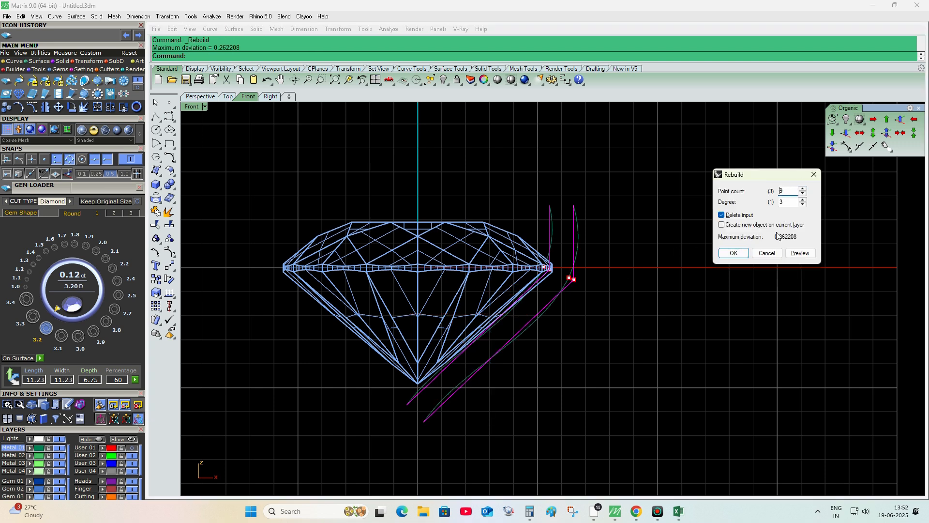
left_click(732, 253)
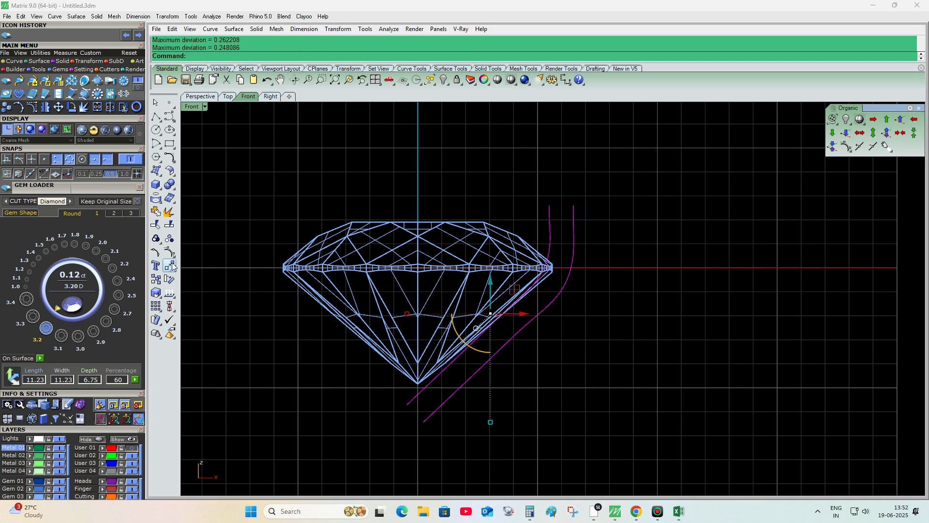
Step: Move the lower control points of the outer curve down and away from the gem's pavilion
scroll(470, 400, "up", 4)
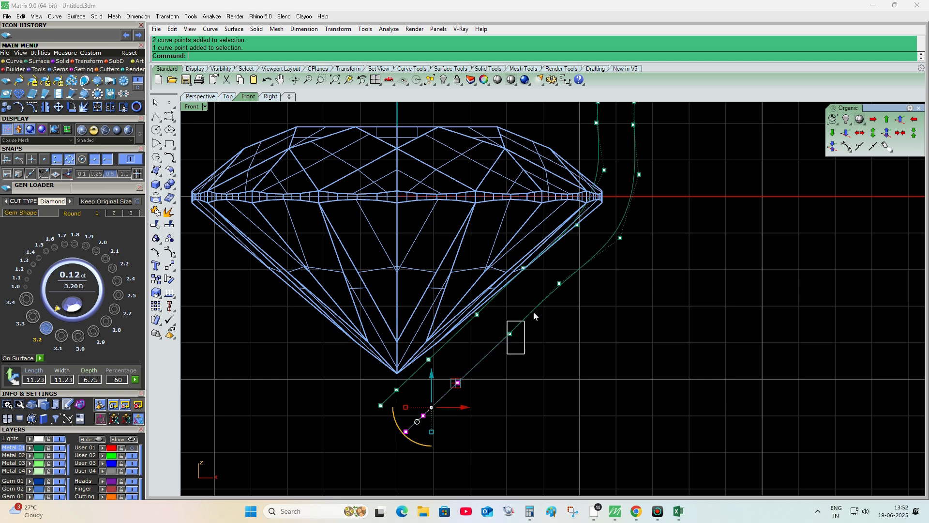
scroll(581, 312, "down", 4)
mouse_move(520, 314)
left_mouse_down()
mouse_move(512, 338)
mouse_move(527, 319)
left_mouse_up()
right_click_drag(474, 405, 477, 389)
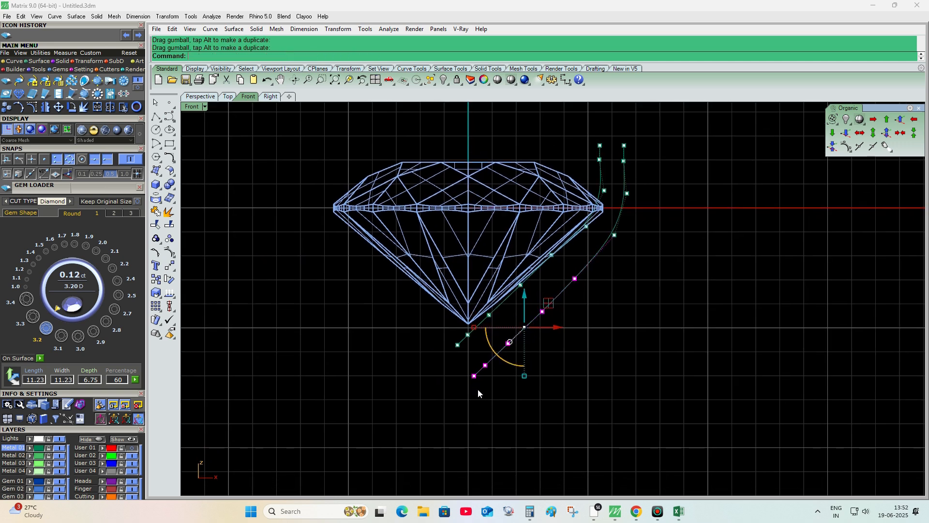
left_click(462, 344, "ctrl")
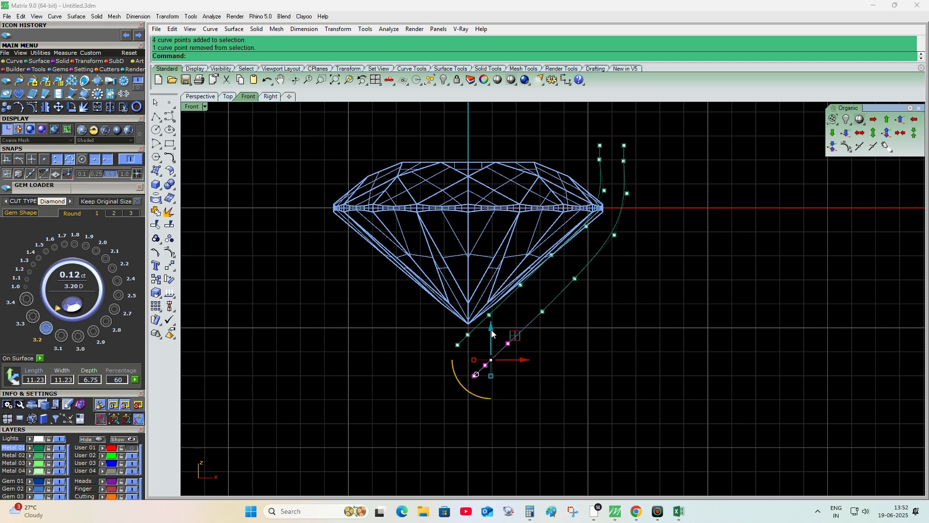
left_click(458, 405)
mouse_move(493, 343)
left_mouse_down()
mouse_move(473, 381)
mouse_move(491, 358)
left_mouse_up()
scroll(464, 374, "up", 2)
left_click_drag(517, 324, 517, 327)
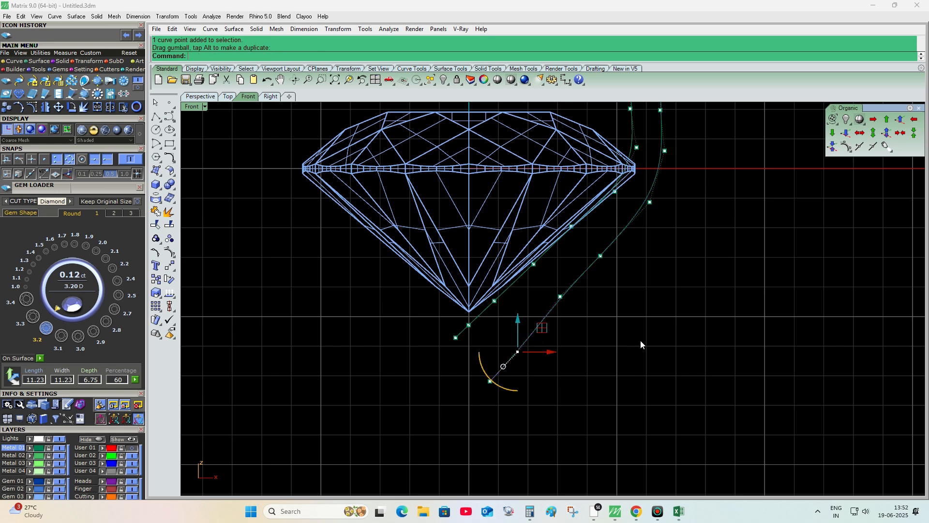
Step: Fine-tune the control point midway down the outer curve's diagonal part to smooth its shape
left_click(640, 339)
scroll(610, 300, "down", 2)
right_click_drag(605, 275, 570, 303)
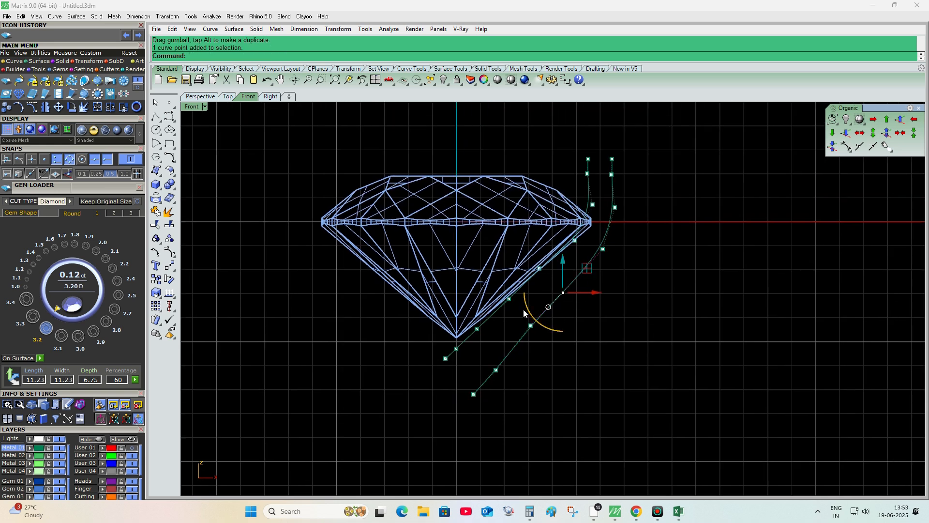
left_click_drag(527, 311, 528, 314)
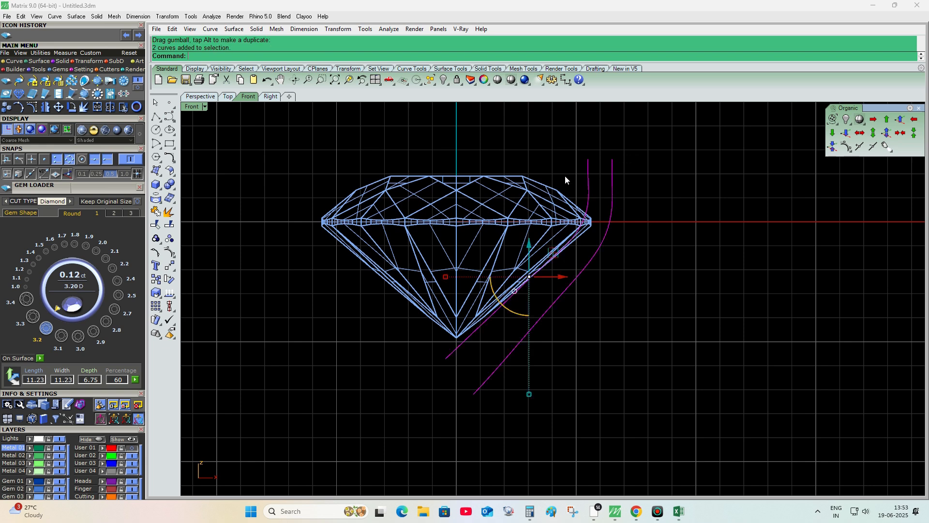
Step: Draw a vertical centre line below the origin and a horizontal base line from the outer curve's lower end
scroll(564, 180, "down", 3)
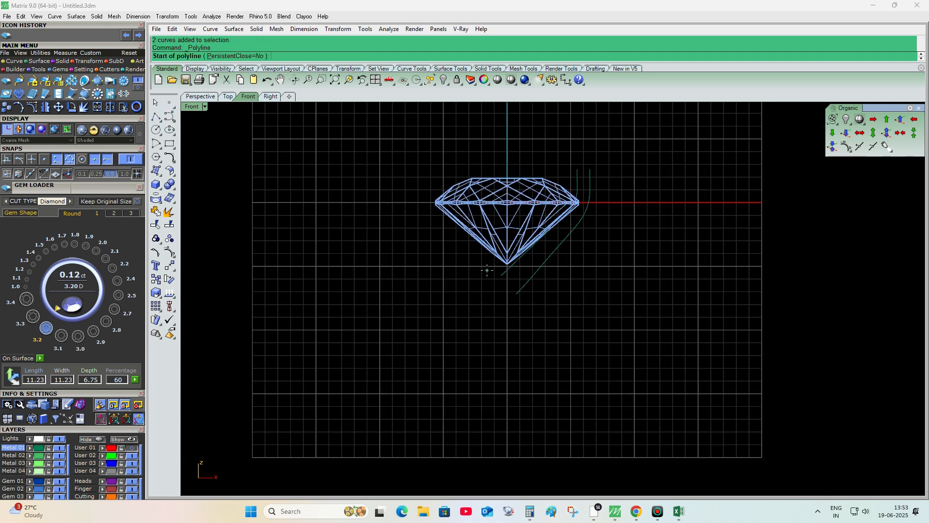
key("Escape")
key("Return")
scroll(527, 295, "up", 4)
left_click(508, 304)
left_click(389, 310)
right_click(401, 309)
scroll(525, 291, "up", 4)
left_click_drag(555, 293, 507, 320)
scroll(509, 309, "down", 8)
right_click_drag(533, 286, 502, 300)
scroll(502, 299, "up", 3)
type("m")
key("Return")
left_click(536, 317)
scroll(538, 316, "down", 2)
scroll(519, 295, "down", 1)
Step: Rotate the lower control points of the outer curve slightly away from the gem
left_click(170, 266)
left_click_drag(579, 295, 628, 208)
type("r")
key("Return")
left_click(610, 199)
left_click(607, 197)
left_click(748, 382)
left_click(736, 382)
Step: Delete the old base line and draw a horizontal one from the outer curve's lower end across the centre line
scroll(477, 345, "up", 5)
left_click(469, 343)
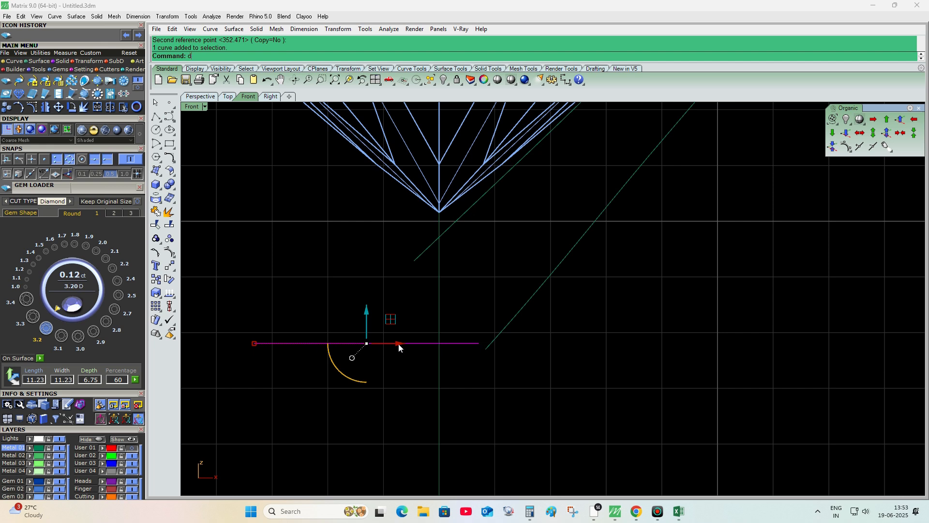
left_click(489, 352)
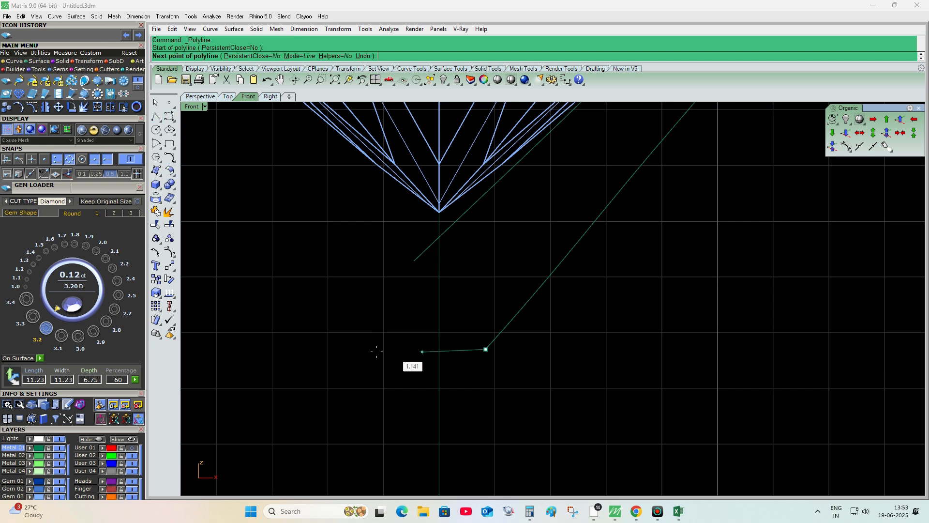
scroll(473, 338, "down", 5)
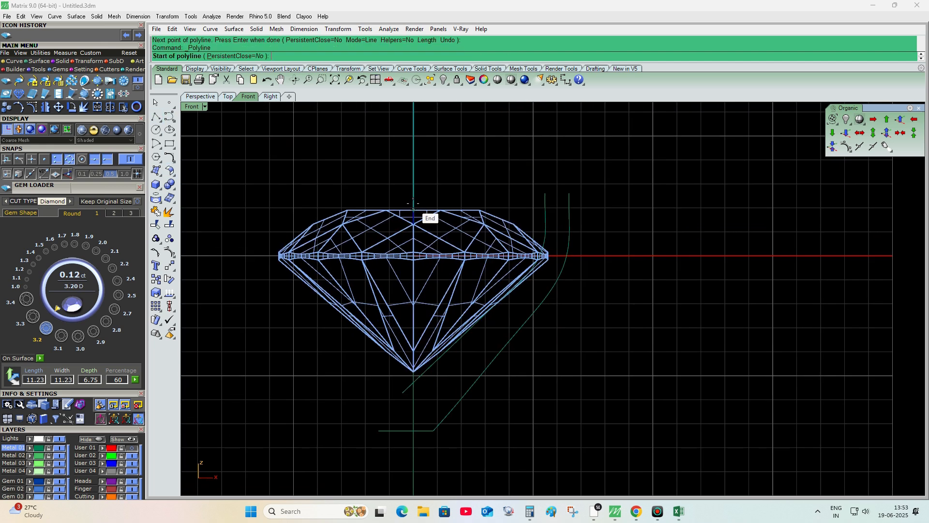
Step: Draw a horizontal line just above the gem's table from the centre axis past both profile curves
scroll(409, 200, "up", 2)
left_click(409, 200)
left_click(707, 200)
right_click(706, 199)
Step: Select all profile and boundary curves and trim their overhanging ends at the crossings, leaving a closed prong outline
left_click_drag(661, 173, 532, 207)
scroll(558, 211, "down", 8)
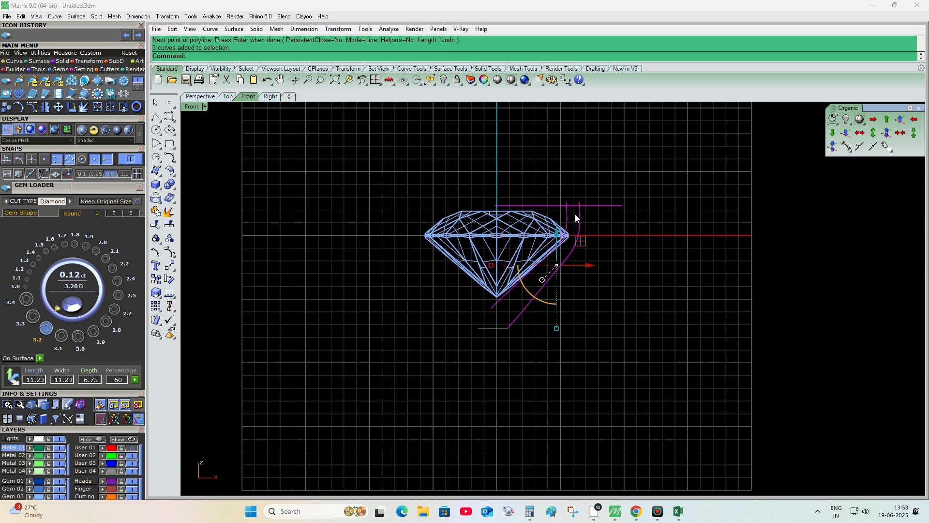
scroll(527, 318, "up", 4)
left_click_drag(554, 306, 405, 353, "shift")
right_click_drag(551, 214, 550, 245)
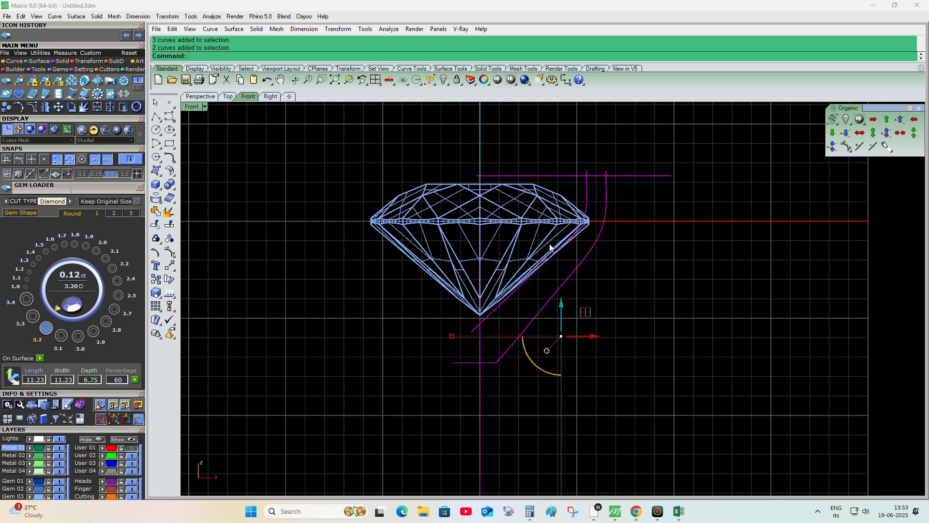
key("ctrl+t")
left_click(582, 176)
left_click(587, 173)
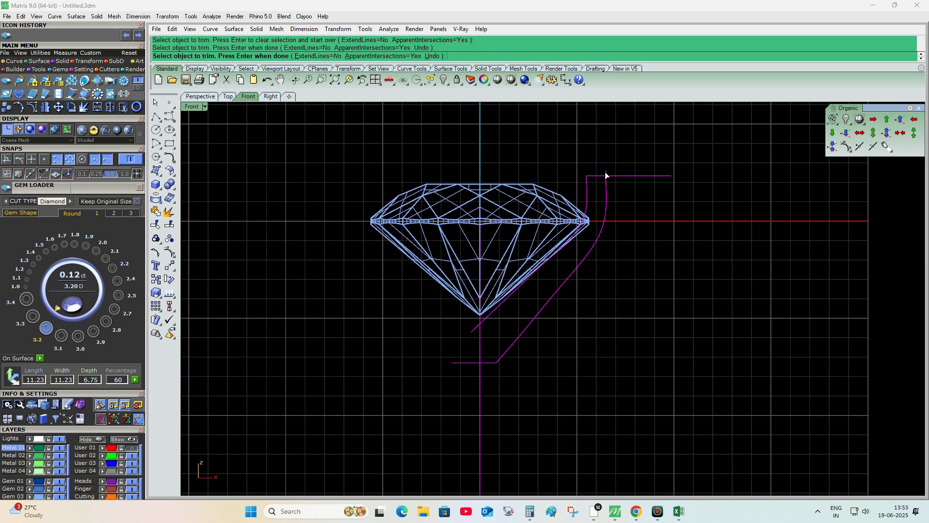
left_click(622, 176)
scroll(469, 334, "up", 2)
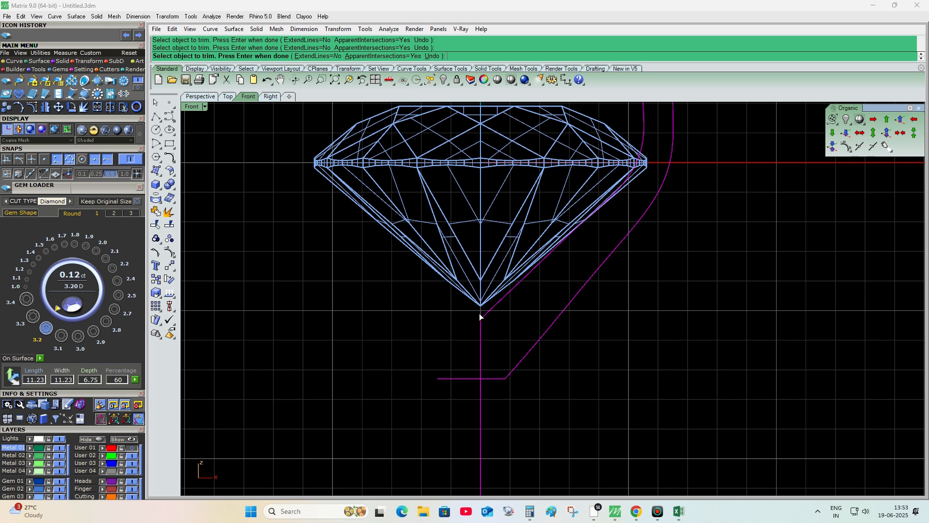
scroll(473, 361, "down", 4)
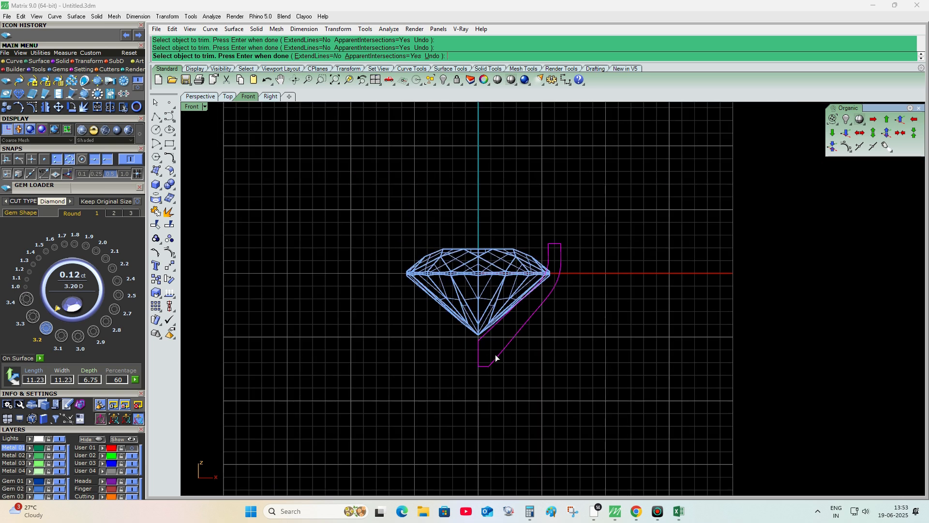
Step: Join the trimmed curves into one closed profile and show it in the Perspective view
key("ctrl+j")
key("ctrl+F4")
right_click_drag(513, 342, 626, 285)
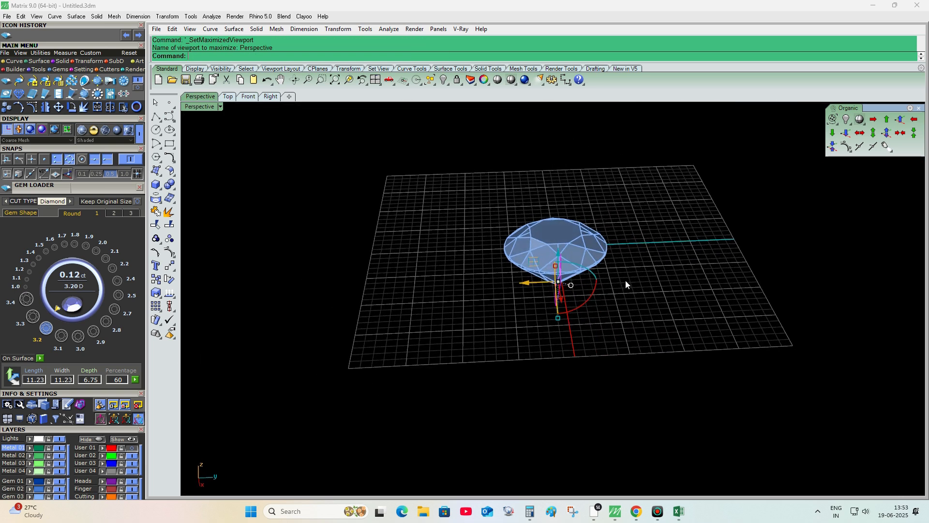
Step: Try to extrude the closed prong profile by 0.4
key("ctrl+e")
type(".4")
key("Return")
right_click_drag(489, 243, 531, 285)
scroll(581, 283, "up", 6)
key("ctrl+z")
Step: Extrude the closed profile into a solid prong beside the round diamond
left_click(603, 288)
key("Return")
key("Return")
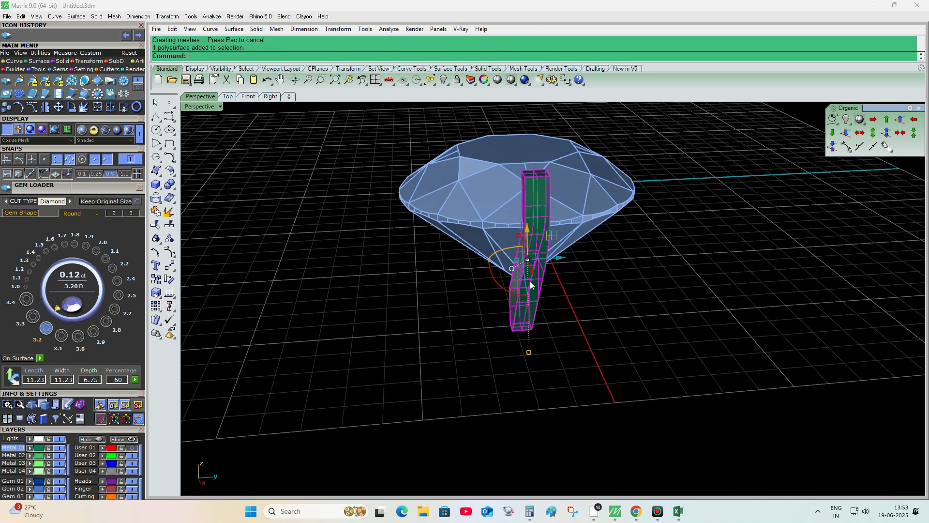
Step: Cage-edit the prong in the Right view, widening its lower part by scaling the lower cage points
left_click(375, 79)
double_click(566, 303)
type("ce")
key("Return")
scroll(469, 326, "up", 4)
left_click_drag(458, 343, 538, 220)
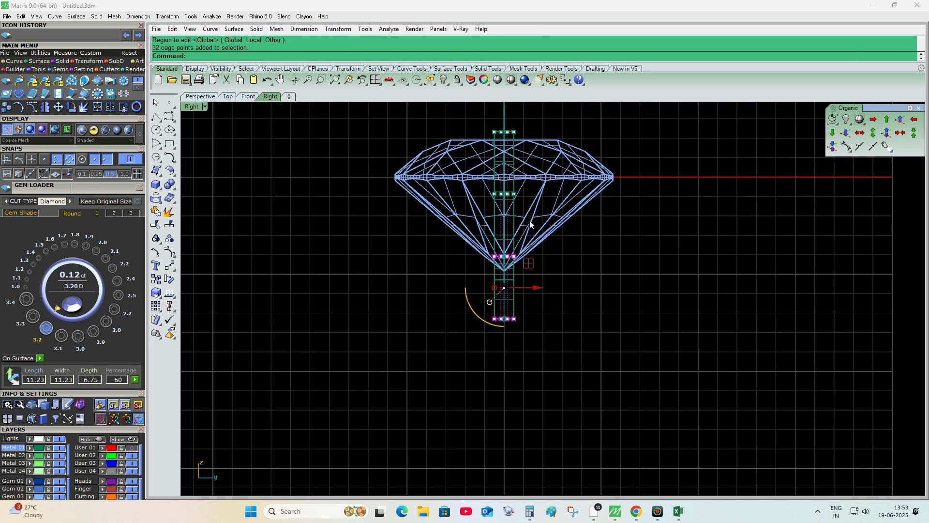
scroll(504, 241, "up", 4)
scroll(488, 274, "down", 8)
left_click_drag(455, 291, 523, 226, "shift")
scroll(490, 266, "up", 8)
left_click_drag(490, 274, 484, 274)
Step: Widen the prong's bottom end further with its cage points, then delete the editing cage in the Perspective view
scroll(521, 268, "down", 2)
left_click_drag(489, 311, 482, 313)
left_click_drag(652, 252, 417, 286, "ctrl")
scroll(462, 349, "up", 2)
key("Escape")
key("Escape")
key("ctrl+F4")
right_click_drag(489, 348, 563, 375)
left_click_drag(693, 338, 612, 385)
key("Delete")
Step: Polar-array the prong around the origin to place four prongs about the round diamond
left_click(539, 318)
mouse_move(538, 321)
right_mouse_down()
mouse_move(562, 327)
mouse_move(503, 296)
mouse_move(521, 321)
right_mouse_up()
type("ap")
key("Return")
type("0")
key("Return")
key("Return")
key("Return")
key("Return")
Step: Attach a bounding-box editing cage to the selected prong geometry
left_click(528, 323)
type("ce")
key("Return")
type("b")
key("Return")
key("Return")
key("Return")
key("Return")
Step: Shift one side's cage points slightly to reshape the prong geometry, then delete the cage
right_click_drag(500, 410, 426, 378)
left_click_drag(426, 379, 701, 316)
scroll(588, 350, "up", 4)
left_click_drag(589, 361, 597, 359)
right_click_drag(597, 359, 581, 326)
key("Escape")
key("Escape")
left_click_drag(724, 307, 591, 351)
type("d")
key("Return")
scroll(580, 349, "down", 5)
right_click_drag(571, 347, 492, 219)
scroll(491, 220, "up", 3)
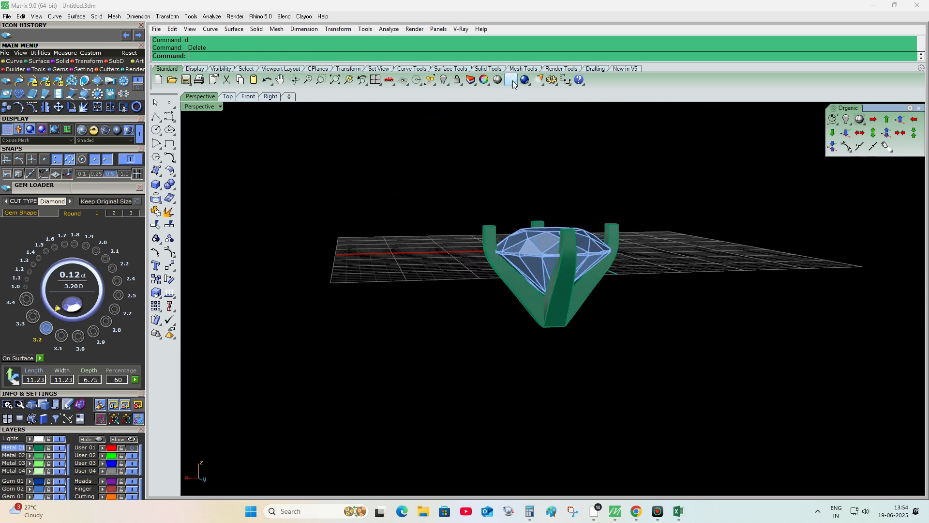
Step: Preview the setting in Shiny Plastic shading and nudge the diamond slightly upward between the prongs
left_click(497, 79)
mouse_move(590, 334)
right_mouse_down()
mouse_move(618, 305)
mouse_move(757, 248)
mouse_move(611, 250)
mouse_move(583, 344)
mouse_move(578, 315)
mouse_move(479, 222)
mouse_move(322, 228)
mouse_move(582, 234)
right_mouse_up()
scroll(512, 251, "up", 2)
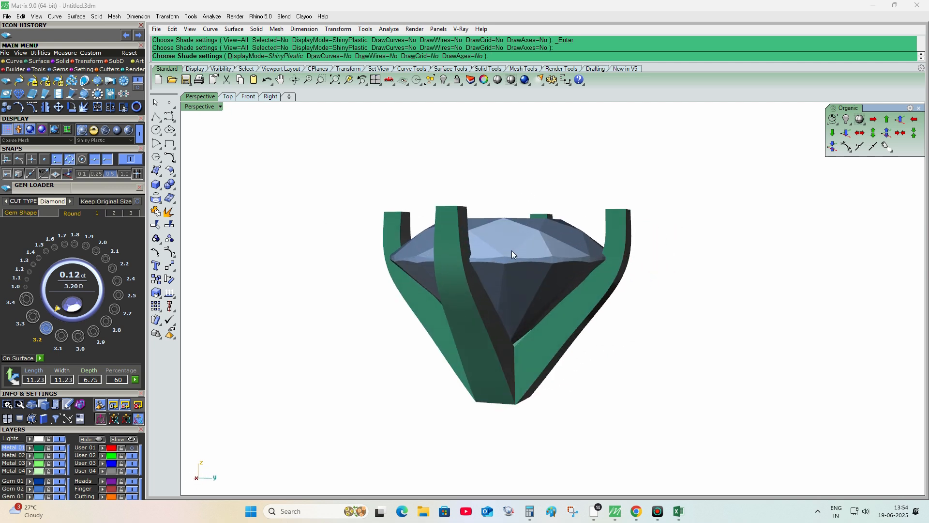
left_click(504, 254)
left_click_drag(504, 252, 498, 243)
key("Escape")
mouse_move(498, 243)
right_mouse_down()
mouse_move(565, 332)
mouse_move(501, 235)
right_mouse_up()
scroll(564, 333, "down", 5)
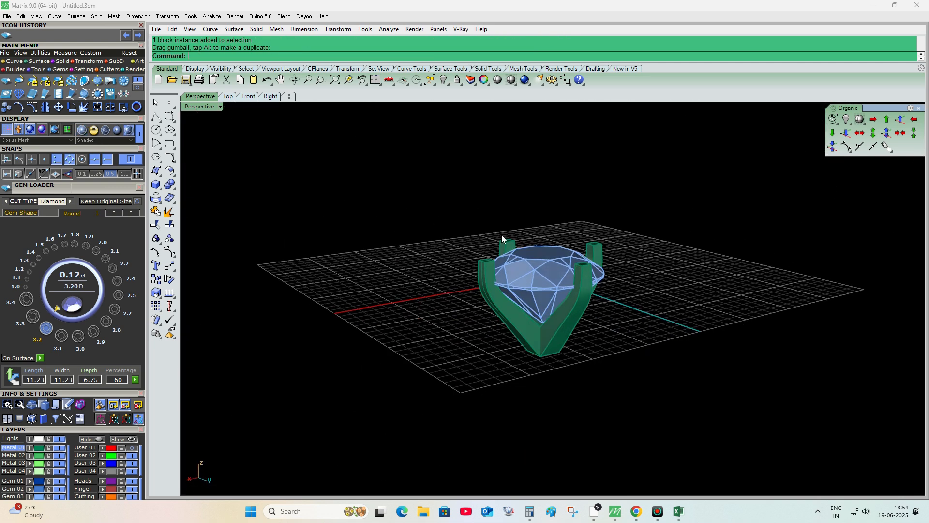
Step: Group the diamond, its four prongs and the profile curve into one head
left_click(484, 80)
right_click_drag(614, 334, 423, 351)
key("Escape")
left_click_drag(594, 227, 442, 336)
right_click_drag(443, 337, 518, 407)
key("ctrl+g")
key("Escape")
Step: Rotate the grouped head about 45 degrees around its vertical axis
left_click(522, 314)
right_click_drag(522, 314, 534, 310)
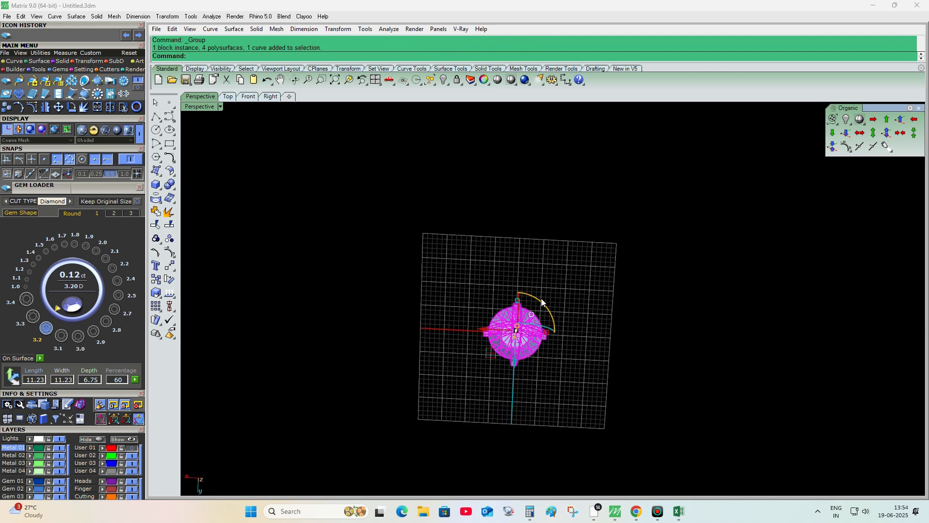
left_click_drag(548, 307, 559, 331)
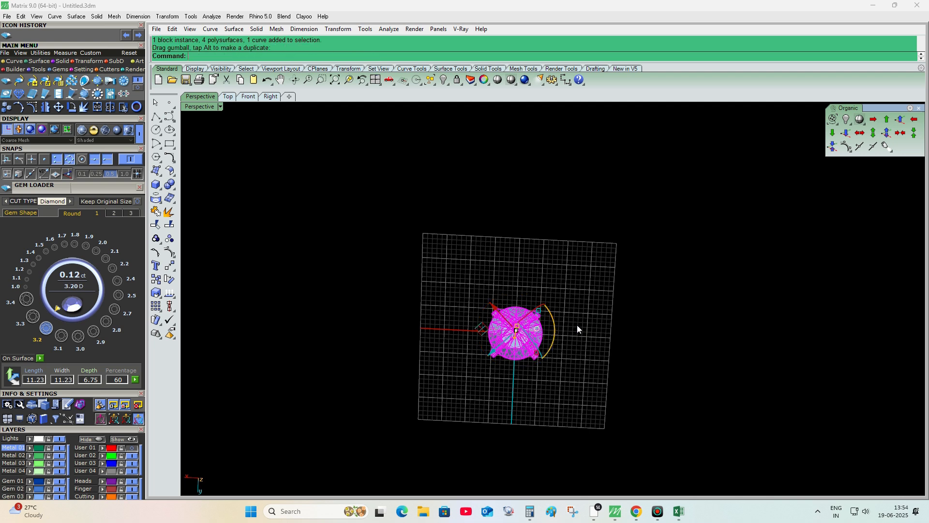
left_click(577, 327)
Step: Show the hidden ring and raise the grouped head from inside the band to above its top
right_click_drag(578, 326, 452, 205)
left_click(443, 80)
right_click_drag(535, 348, 529, 322)
left_click(530, 321)
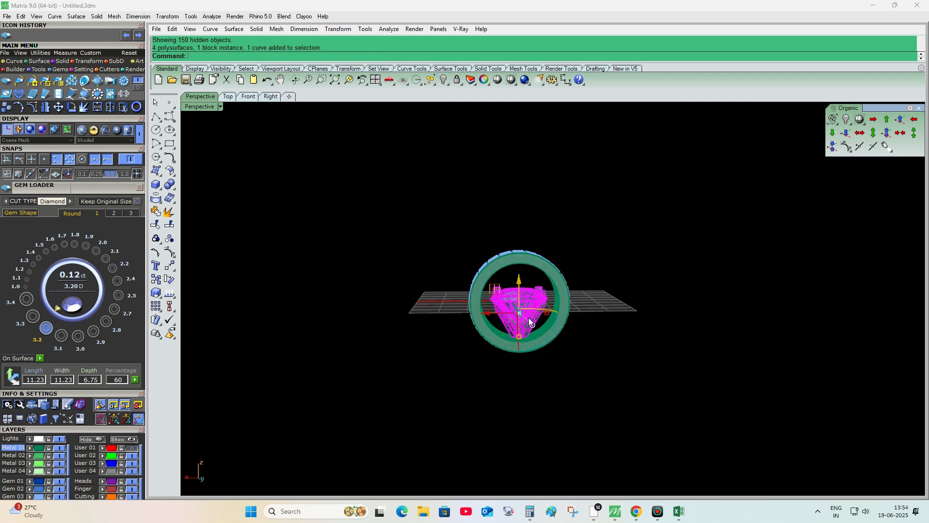
left_click_drag(518, 281, 518, 200)
left_click(576, 233)
Step: Lower the raised head slightly to adjust how it sits on the ring
scroll(527, 271, "up", 7)
right_click_drag(503, 271, 623, 288)
scroll(623, 288, "up", 4)
scroll(623, 284, "up", 1)
left_click(623, 285)
left_click_drag(623, 284, 624, 292)
left_click(677, 280)
scroll(668, 283, "down", 10)
right_click_drag(662, 284, 601, 241)
Step: Isolate the head by hiding the ring, and ungroup the head's parts
scroll(585, 310, "up", 3)
left_click(586, 310)
left_click(680, 315)
scroll(677, 314, "up", 6)
scroll(626, 282, "down", 5)
left_click(614, 260)
key("ctrl+h")
left_click(602, 241)
type("U")
key("Return")
Step: Attach a bounding-box editing cage to a prong of the ungrouped head
left_click(600, 248)
left_click_drag(393, 261, 402, 261)
type("CE")
key("Return")
type("B")
key("Return")
key("Return")
key("Return")
key("Return")
Step: Move the selected cage points to refine the prong's shape, then delete the cage
left_click_drag(501, 235, 681, 312)
scroll(545, 264, "up", 3)
left_click_drag(505, 256, 544, 263)
scroll(544, 262, "down", 5)
key("Escape")
key("Escape")
left_click(630, 253)
type("d")
key("Return")
Step: Keep a single prong beside the diamond and polar-array it around the origin into 6 prongs
right_click_drag(585, 264, 477, 262)
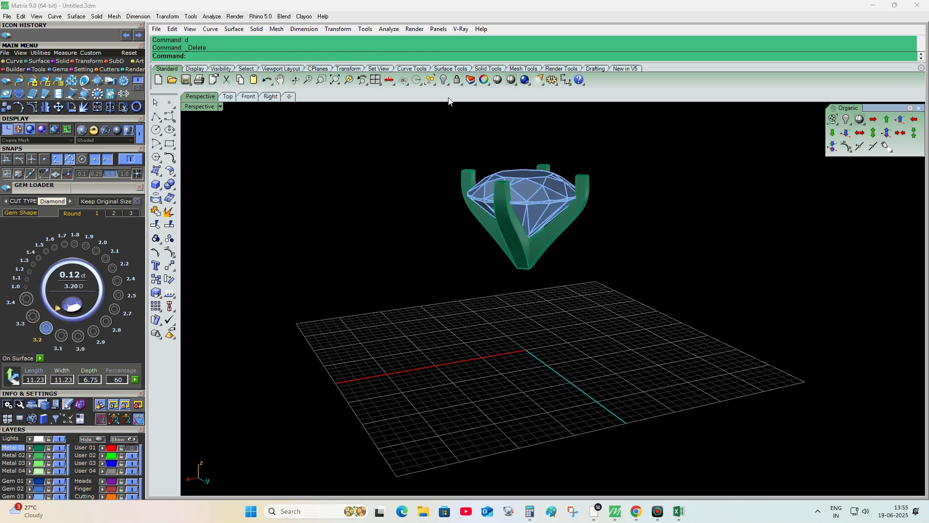
right_click_drag(448, 102, 528, 289)
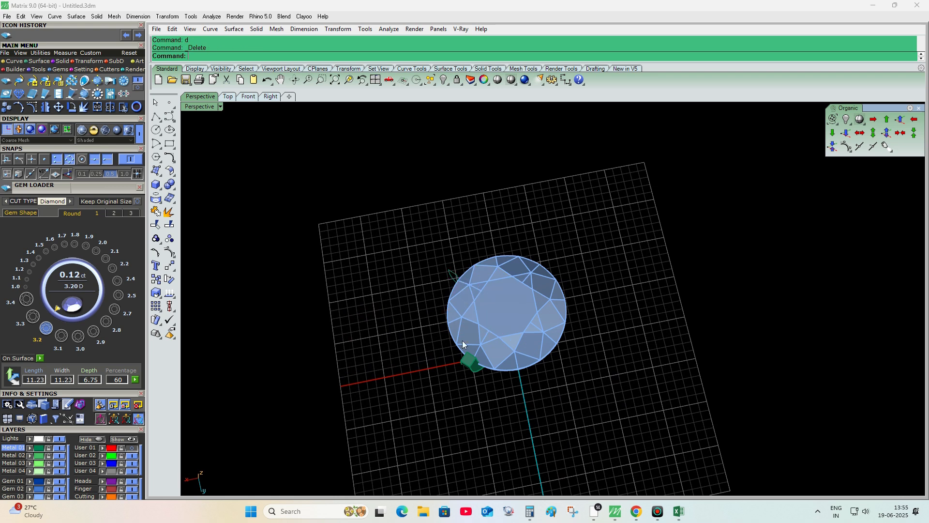
type("0")
key("Return")
scroll(479, 367, "up", 5)
left_click(456, 367)
left_click(553, 403)
left_click(551, 373)
type("ap")
key("Return")
type("0")
key("Return")
type("6")
key("Return")
key("Return")
key("Return")
Step: Delete the leftover profile curve from the six-prong head
right_click_drag(556, 355, 479, 329)
left_click(505, 309)
left_click(555, 268)
type("d")
key("Return")
right_click_drag(555, 267, 525, 186)
scroll(533, 218, "up", 6)
left_click(545, 233)
left_click(614, 328)
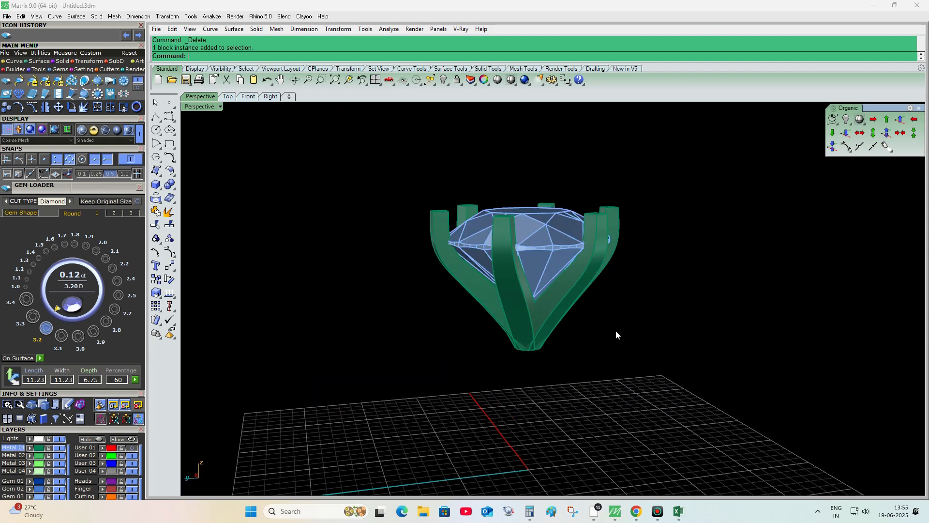
left_click(573, 297)
right_click_drag(573, 298, 547, 290)
left_click(588, 378)
key("f")
key("Return")
right_click_drag(589, 376, 479, 221)
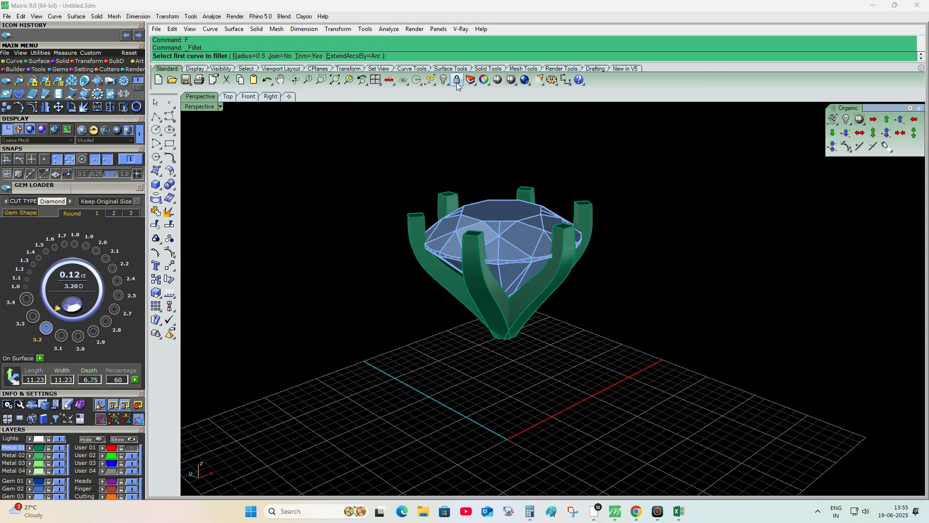
Step: Show the hidden ring again beneath the six-prong head
right_click(443, 81)
right_click_drag(457, 171, 508, 314)
scroll(472, 302, "down", 5)
Step: Select the diamond with its six prongs and rotate the head around the origin relative to the band
left_click(541, 308)
left_click_drag(721, 197, 419, 247)
right_click_drag(420, 247, 411, 334)
type("r")
key("Return")
type("0")
key("Return")
scroll(520, 310, "down", 6)
left_click(553, 411)
left_click(743, 266)
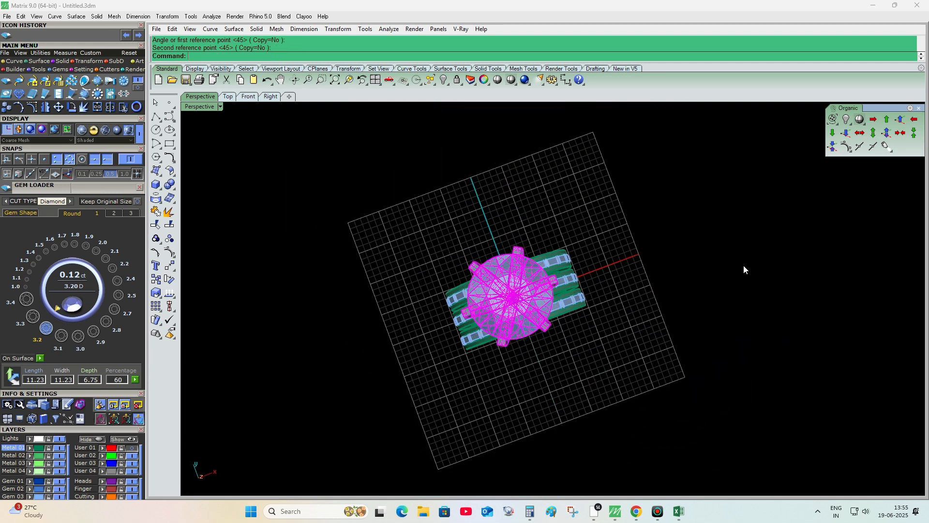
Step: Group the diamond with its six prongs and lower the head slightly onto the band
right_click_drag(743, 266, 643, 213)
scroll(604, 266, "up", 4)
type("g")
key("Return")
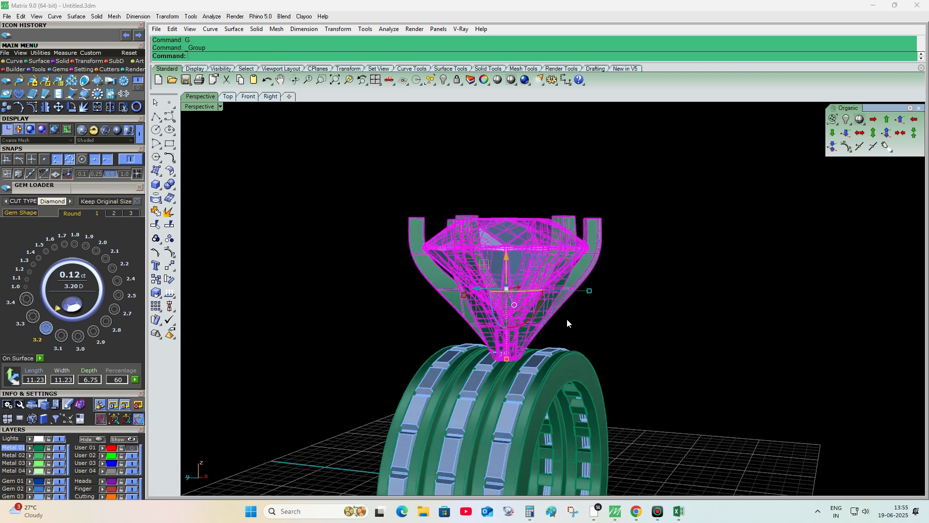
left_click_drag(506, 260, 507, 268)
key("Escape")
Step: Isolate the middle band and the diamond head by hiding everything else
right_click_drag(507, 269, 552, 358)
left_click(552, 360)
left_click(540, 325, "shift")
scroll(539, 326, "down", 6)
key("ctrl+i")
key("ctrl+h")
Step: Remove the baguette beneath the head and its small supporting parts from the middle band's group, and delete them
right_click_drag(537, 328, 646, 289)
scroll(645, 288, "up", 2)
scroll(571, 339, "up", 7)
right_click_drag(571, 339, 643, 352)
mouse_move(544, 370)
right_mouse_down()
mouse_move(659, 367)
mouse_move(526, 358)
mouse_move(543, 379)
right_mouse_up()
left_click(160, 242)
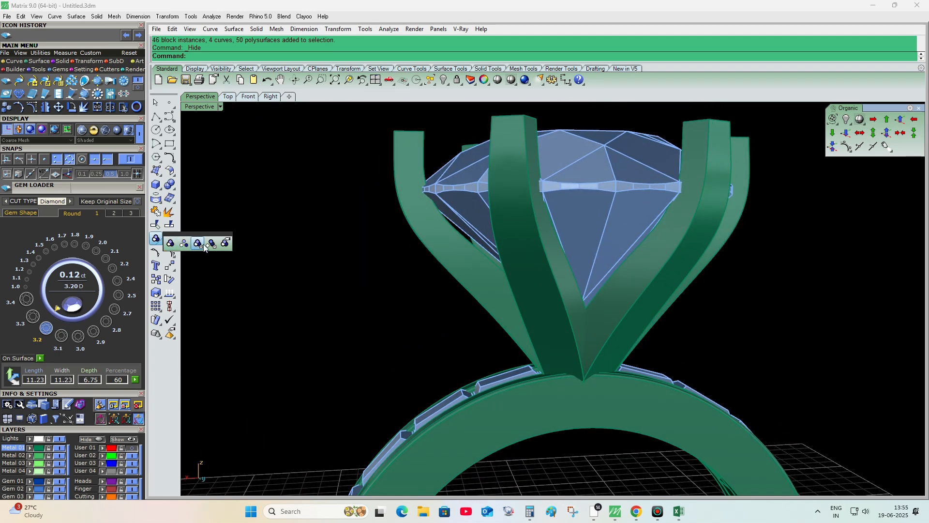
left_click(210, 243)
scroll(376, 281, "down", 6)
right_click_drag(466, 320, 427, 333)
scroll(452, 360, "up", 4)
left_click_drag(456, 390, 548, 280)
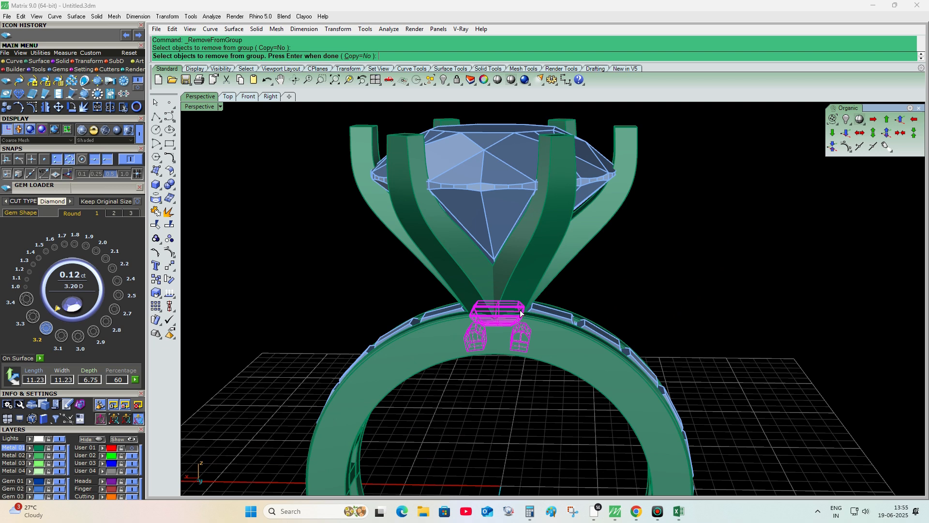
scroll(479, 346, "up", 3)
key("Return")
scroll(586, 321, "down", 3)
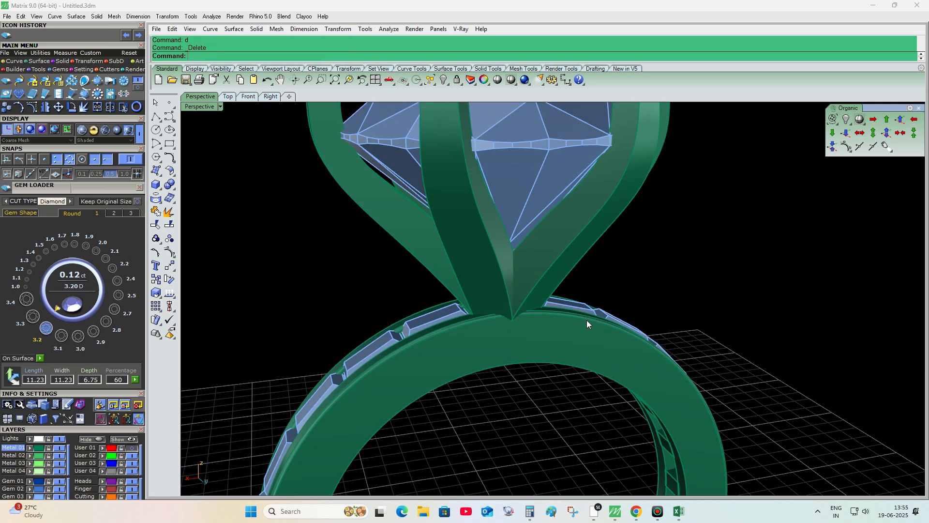
Step: Build a surface between the edges of the empty gem opening on the band's inner side and select it
right_click_drag(586, 320, 518, 238)
scroll(495, 310, "up", 6)
type("s2")
key("Return")
left_click(513, 268)
right_click(513, 269)
left_click(504, 342)
right_click(504, 340)
left_click(492, 325)
left_click(584, 342)
right_click(583, 342)
key("Return")
left_click(562, 333)
right_click_drag(562, 333, 541, 208)
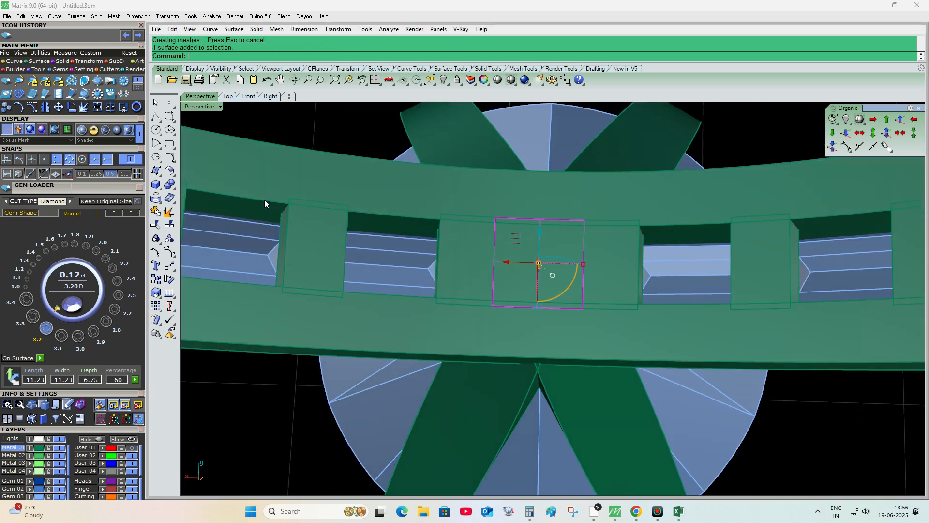
Step: Thicken the selected surface by 2 with flipped direction to form a solid block filling the opening
left_click(170, 170)
left_click(210, 184)
type("f")
right_click_drag(294, 186, 499, 296)
key("Return")
type("f")
key("Return")
type("2")
key("Return")
scroll(469, 296, "down", 5)
Step: Scale and shift the filler block so it spans the gem opening and reaches down into the finger hole
left_click_drag(542, 322, 549, 322)
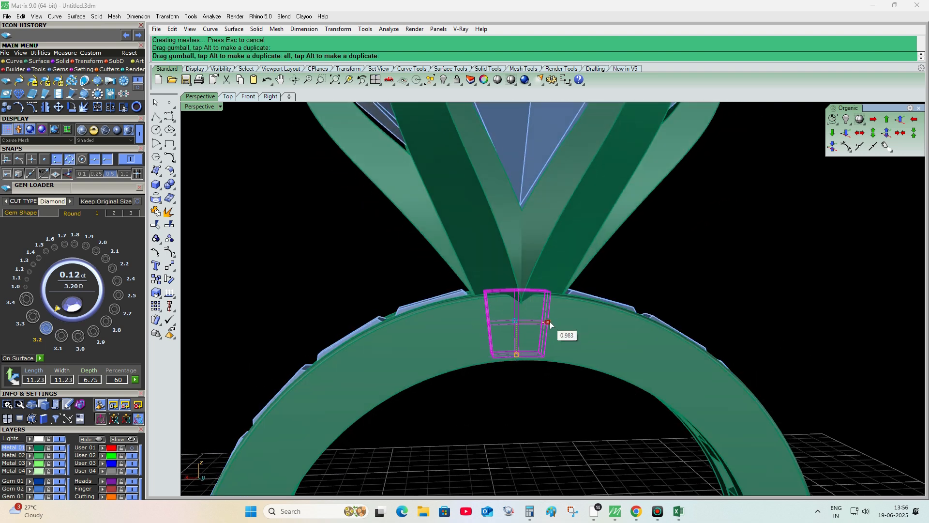
scroll(540, 319, "up", 4)
right_click_drag(550, 324, 538, 341)
left_click_drag(519, 372, 519, 370)
right_click_drag(521, 364, 531, 341)
scroll(534, 353, "up", 6)
left_click_drag(538, 377, 530, 378)
scroll(530, 377, "down", 6)
right_click_drag(513, 345, 501, 363)
left_click_drag(516, 355, 515, 381)
left_click_drag(515, 292, 514, 311)
Step: Show the finger cylinder on the User 01 layer and trim the filler block with it using Boolean difference
scroll(514, 311, "down", 6)
right_click_drag(508, 309, 489, 242)
scroll(524, 301, "up", 5)
left_click(307, 259)
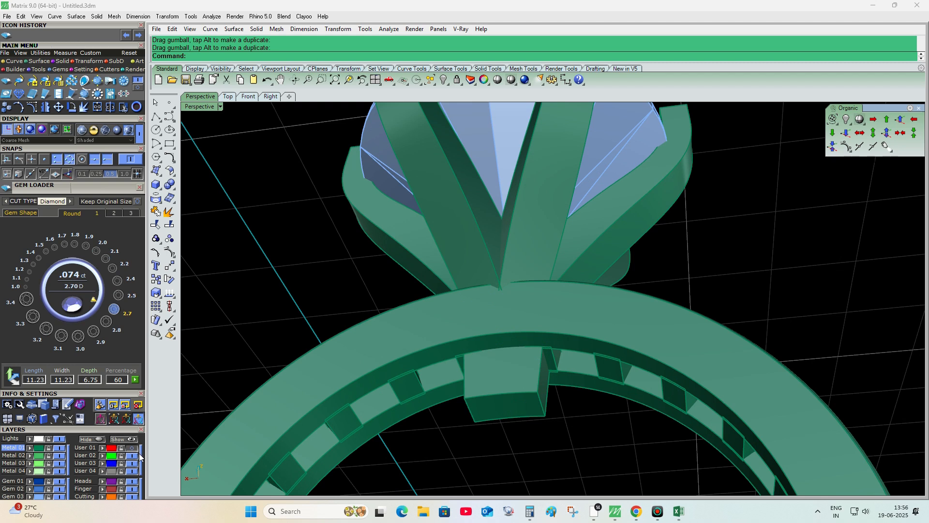
left_click(578, 362)
right_click_drag(577, 361, 606, 335)
scroll(606, 335, "down", 8)
key("Return")
left_click(431, 394)
right_click_drag(557, 382, 614, 334)
scroll(596, 283, "up", 7)
right_click_drag(595, 280, 475, 273)
scroll(712, 345, "up", 7)
left_click(707, 356)
scroll(665, 338, "down", 9)
type("bd")
left_click(589, 426)
key("space")
Step: Delete the leftover cutting cylinder and hide the User 01 layer
left_click(584, 428)
type("d")
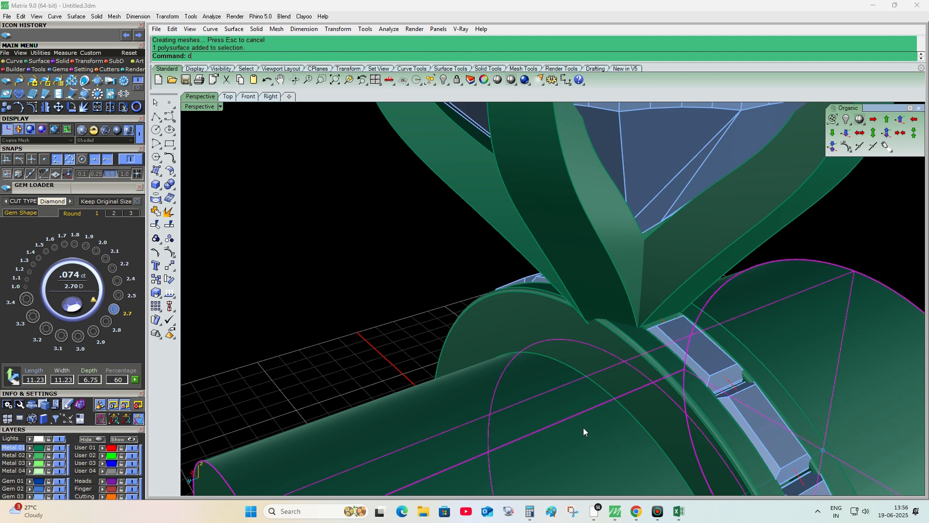
key("space")
scroll(462, 271, "down", 9)
right_click_drag(462, 264, 492, 253)
left_click(133, 447)
scroll(494, 291, "down", 9)
right_click_drag(493, 286, 560, 219)
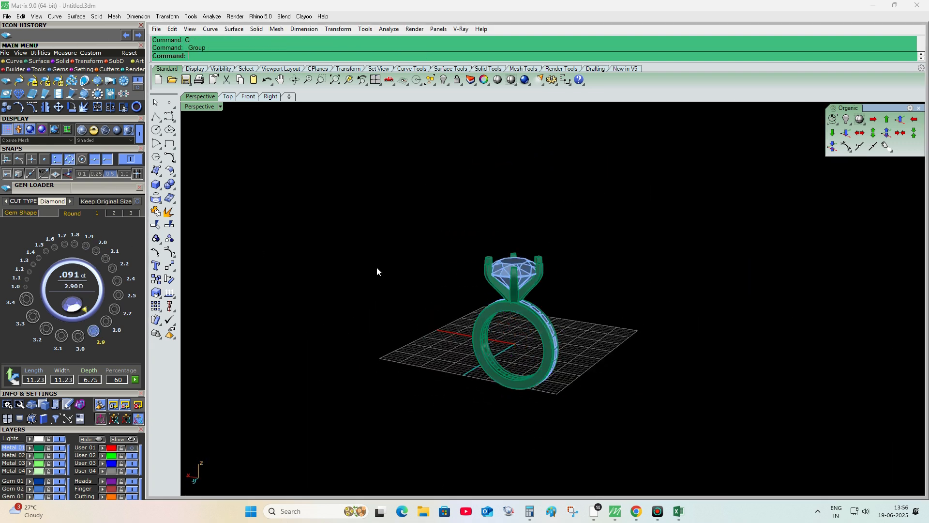
Step: Show the hidden side bands again on both sides of the middle band
right_click(441, 81)
right_click_drag(438, 233, 524, 191)
scroll(530, 277, "up", 8)
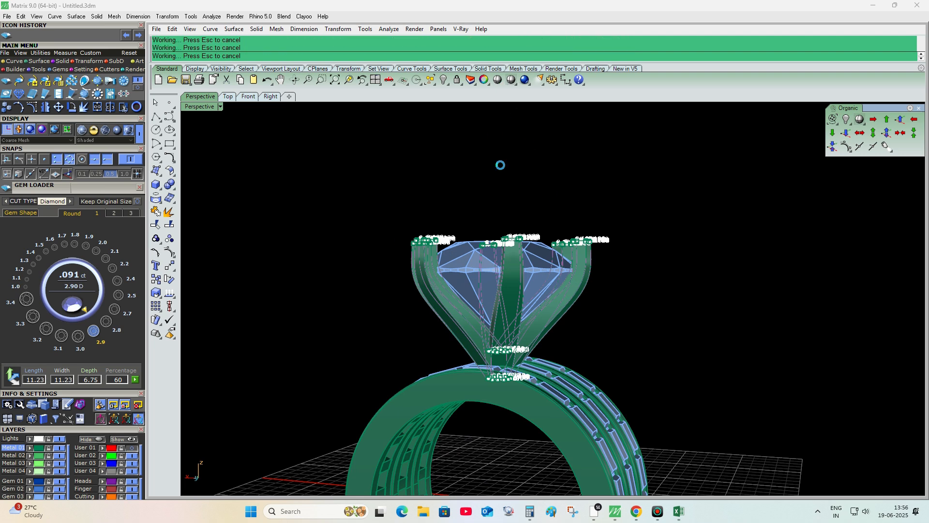
Step: Preview the complete ring in Shiny Plastic shading and examine it from several sides
left_click(498, 82)
right_click_drag(504, 164, 476, 272)
scroll(662, 301, "down", 5)
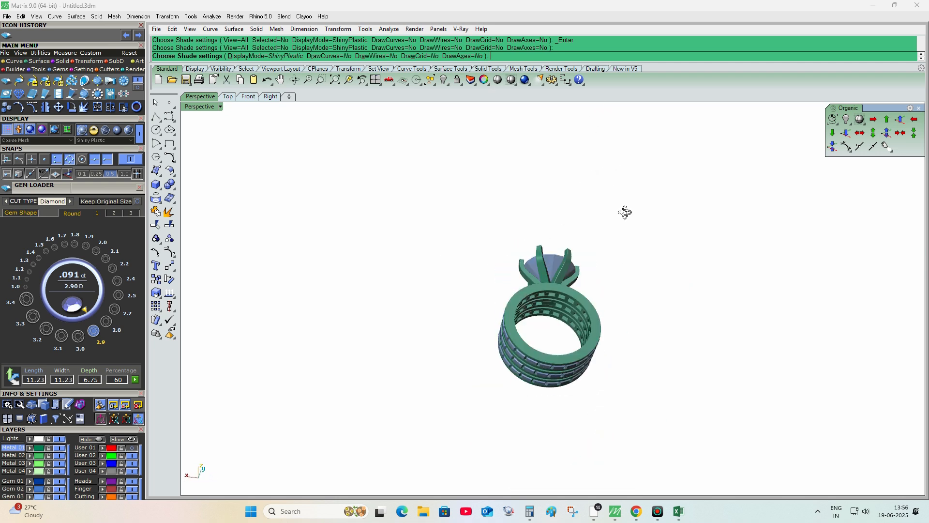
right_click_drag(648, 301, 555, 333)
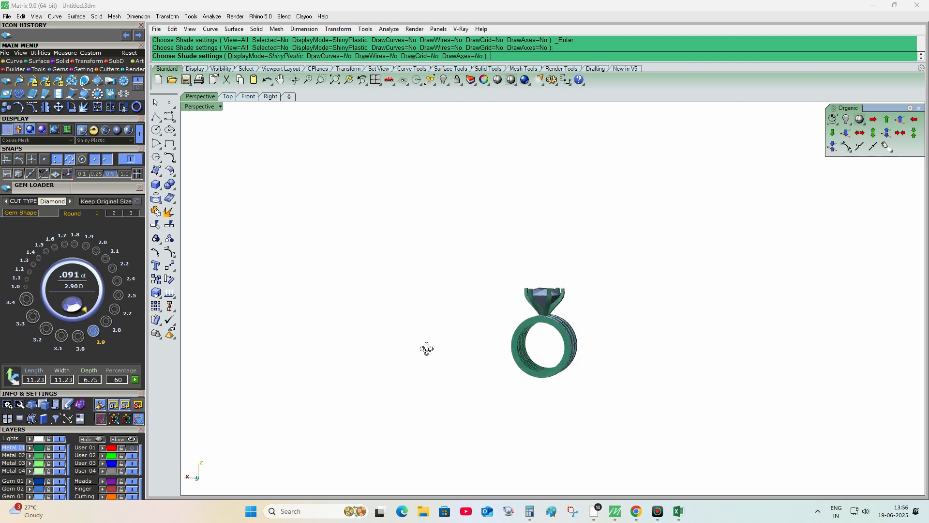
scroll(582, 323, "up", 5)
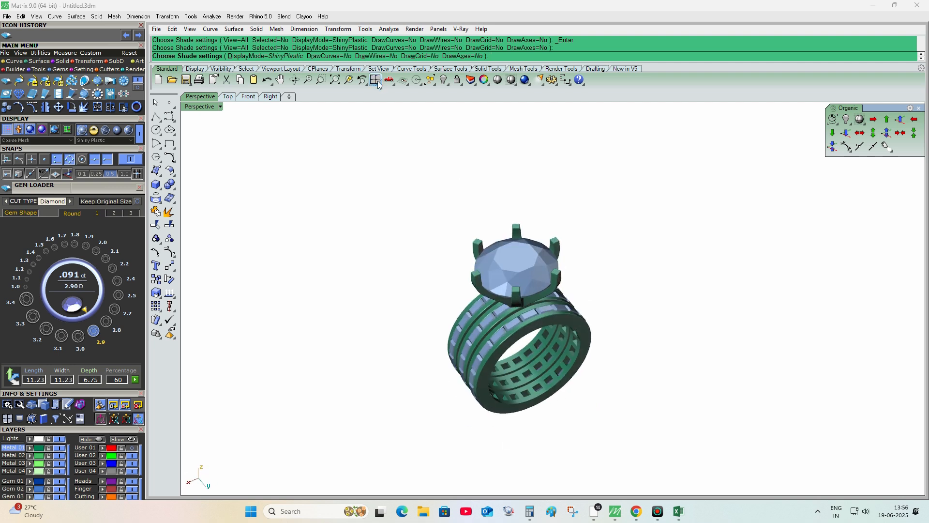
left_click(378, 83)
scroll(386, 188, "down", 4)
right_click_drag(385, 188, 361, 178)
right_click_drag(649, 188, 673, 133)
double_click(558, 108)
mouse_move(547, 196)
right_mouse_down()
mouse_move(363, 193)
mouse_move(348, 132)
mouse_move(466, 460)
mouse_move(554, 303)
mouse_move(382, 272)
mouse_move(440, 266)
mouse_move(355, 227)
mouse_move(638, 291)
mouse_move(554, 293)
mouse_move(329, 140)
right_mouse_up()
key("Escape")
Step: Hide the middle band with its head and open the Top view in shaded display
scroll(546, 272, "up", 4)
left_click(550, 249)
key("ctrl+h")
scroll(551, 294, "up", 6)
double_click(212, 107)
double_click(189, 107)
scroll(504, 171, "up", 4)
left_click(511, 81)
Step: Dimension the width of the metal wall beside the baguettes at the end of the upper band
right_click_drag(553, 177, 496, 188)
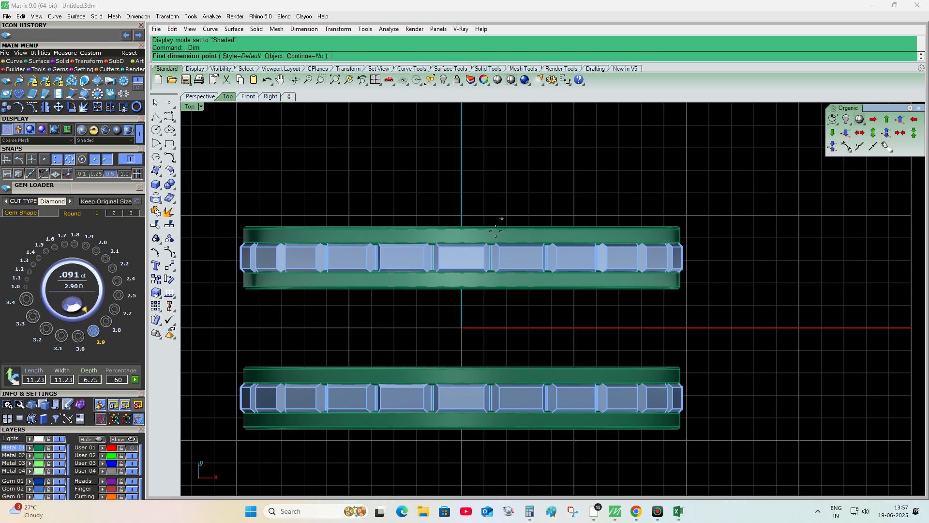
scroll(484, 244, "up", 4)
scroll(478, 241, "up", 1)
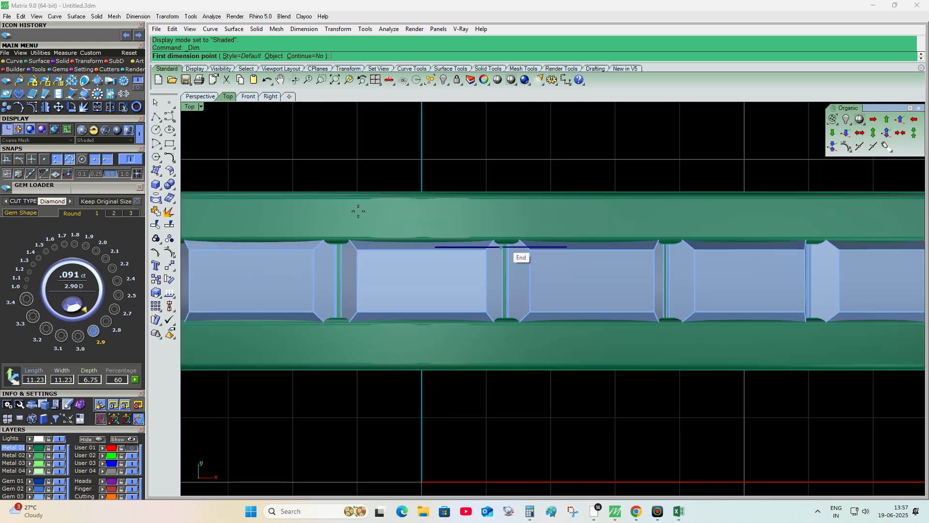
scroll(726, 155, "down", 2)
scroll(660, 214, "up", 5)
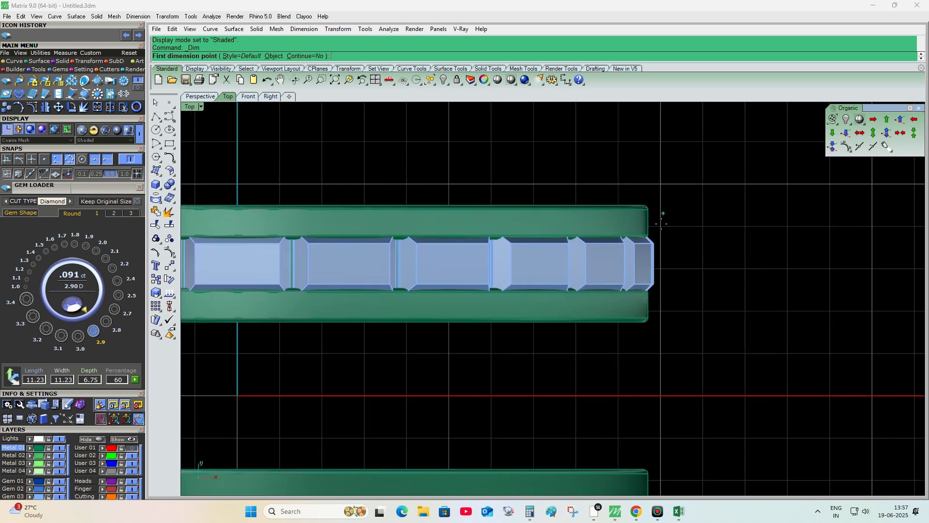
left_click(607, 126)
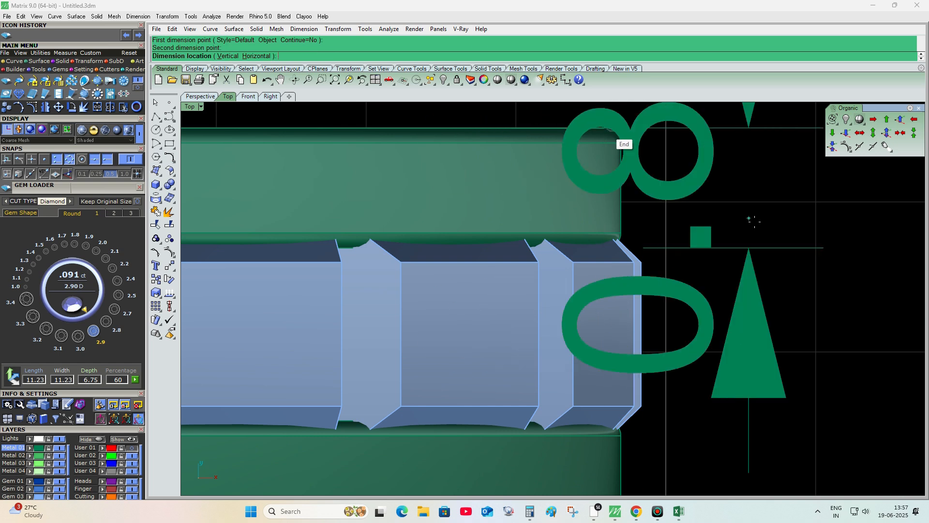
scroll(546, 166, "down", 5)
left_click(750, 212)
Step: Set the Top view to Ghosted display and dimension how far the baguettes sit into the metal wall
right_click(531, 177)
scroll(559, 186, "up", 1)
scroll(559, 186, "up", 3)
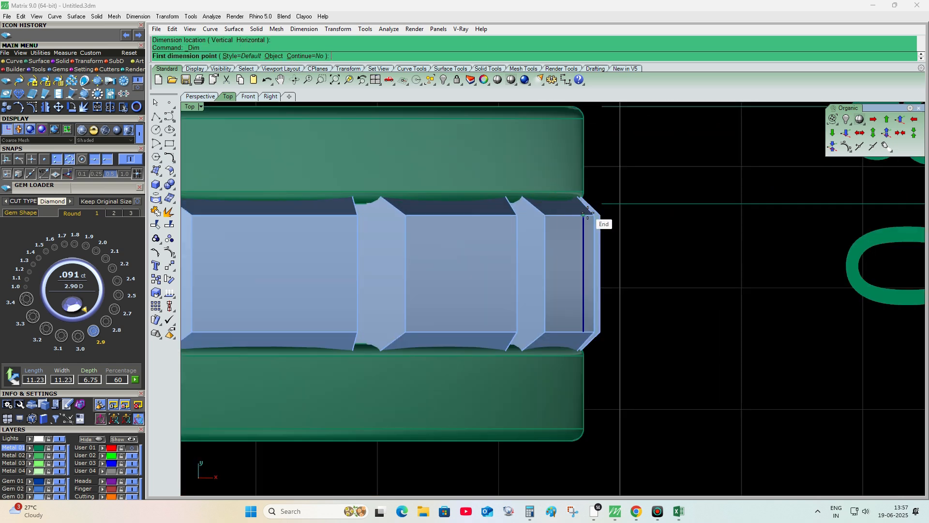
left_click(200, 107)
left_click(233, 53)
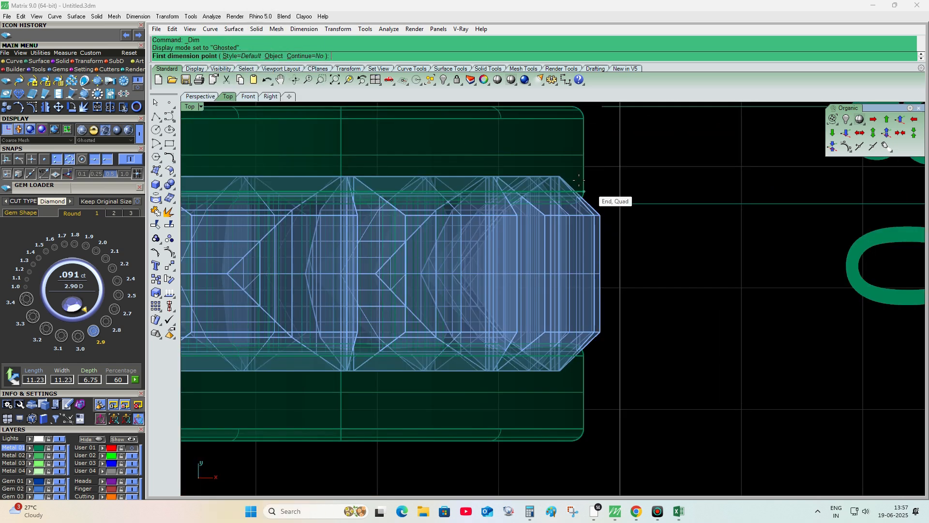
scroll(591, 212, "up", 2)
left_click(551, 200)
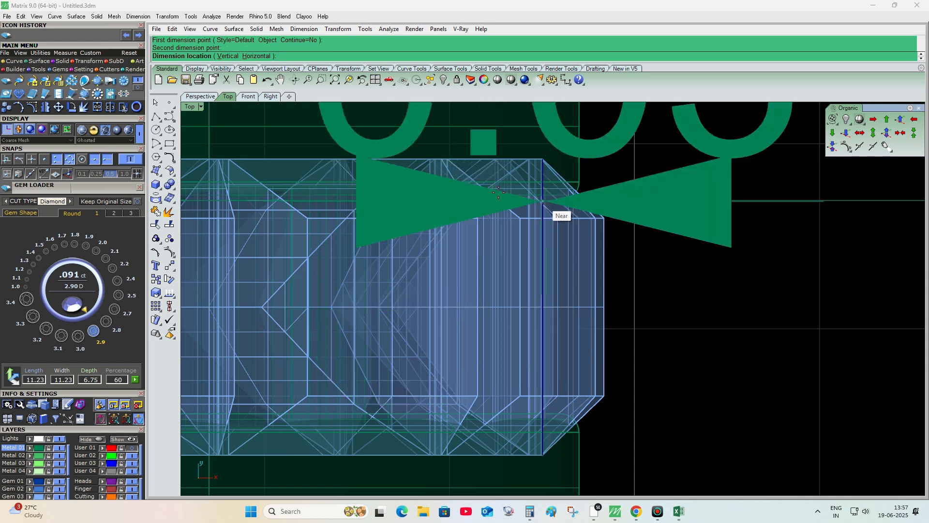
scroll(450, 188, "down", 5)
scroll(585, 194, "down", 5)
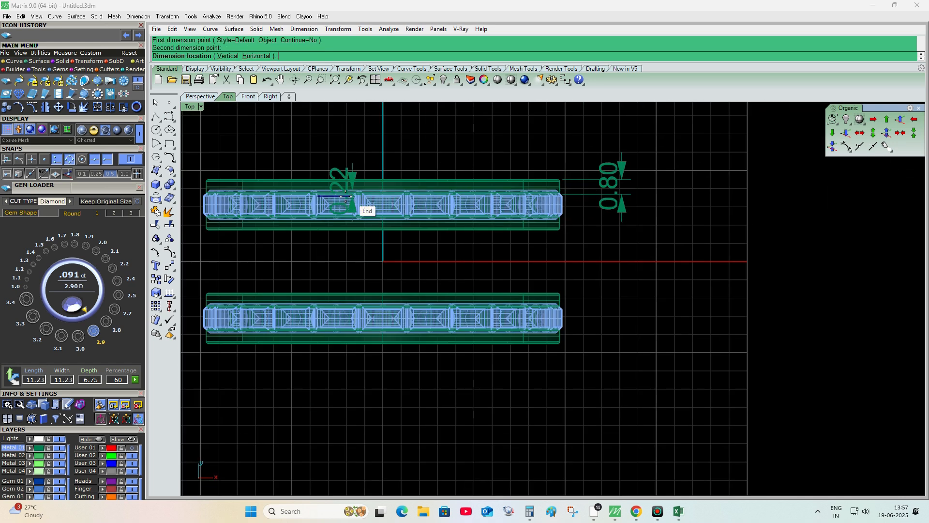
scroll(582, 189, "up", 4)
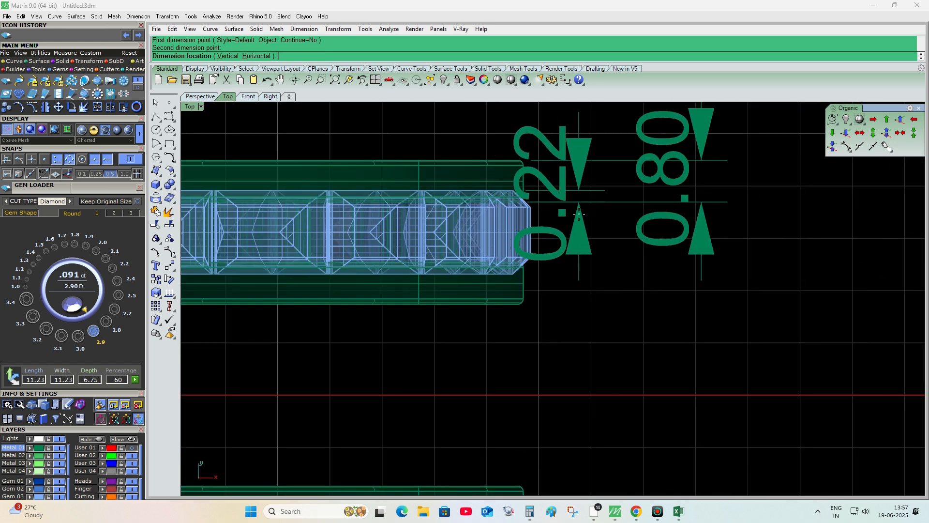
scroll(576, 203, "down", 4)
scroll(645, 242, "up", 1)
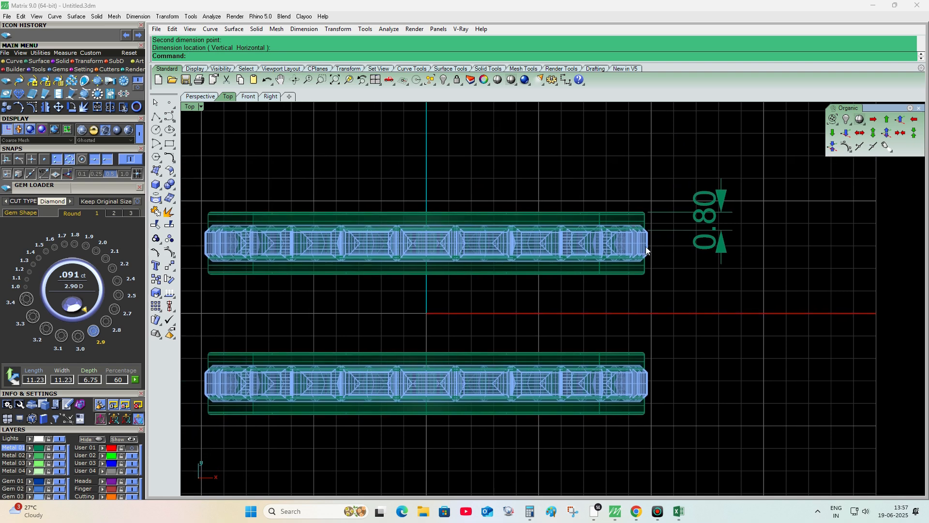
Step: Delete the wall-width dimension beside the upper band
type("d")
key("Return")
right_click_drag(752, 257, 713, 254)
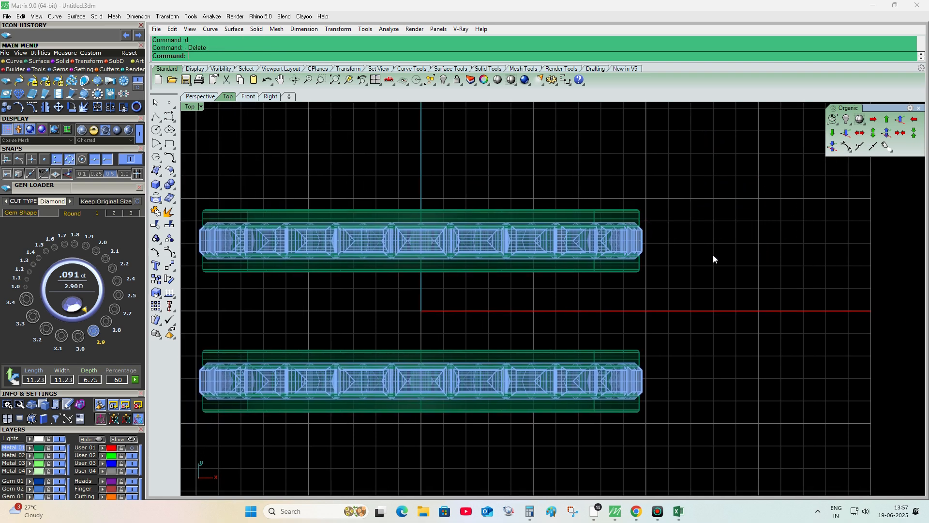
Step: Return to the Perspective view and show the hidden middle band with its diamond head again
key("ctrl+F4")
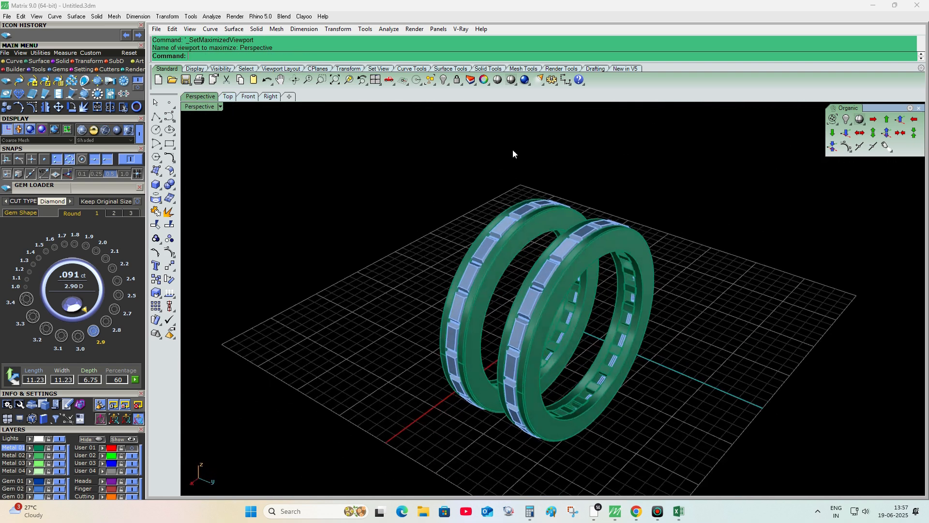
left_click(493, 80)
mouse_move(623, 181)
right_mouse_down()
mouse_move(358, 147)
mouse_move(370, 112)
mouse_move(526, 110)
mouse_move(703, 158)
right_mouse_up()
key("Escape")
right_click(444, 80)
Step: Preview the three bands and the head together in Shiny Plastic shading from different angles
right_click_drag(745, 210, 537, 278)
left_click(537, 278)
left_click(680, 248)
right_click_drag(680, 249, 476, 219)
left_click(495, 81)
scroll(625, 257, "down", 3)
scroll(475, 219, "down", 2)
right_click_drag(555, 209, 806, 139)
right_click_drag(806, 482, 266, 299)
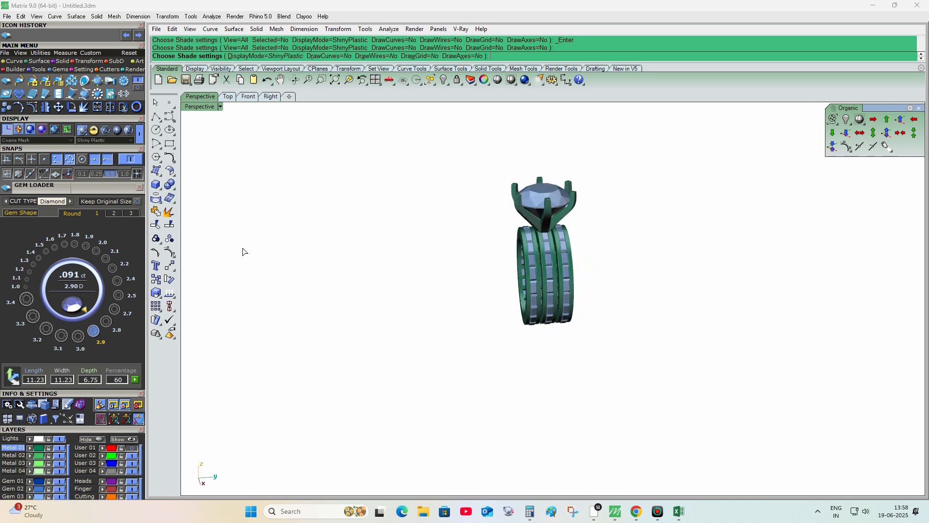
key("Escape")
Step: Move the two outer bands outward so they stand apart from the middle band
left_click(523, 279)
scroll(530, 276, "up", 4)
left_click_drag(544, 271, 545, 271)
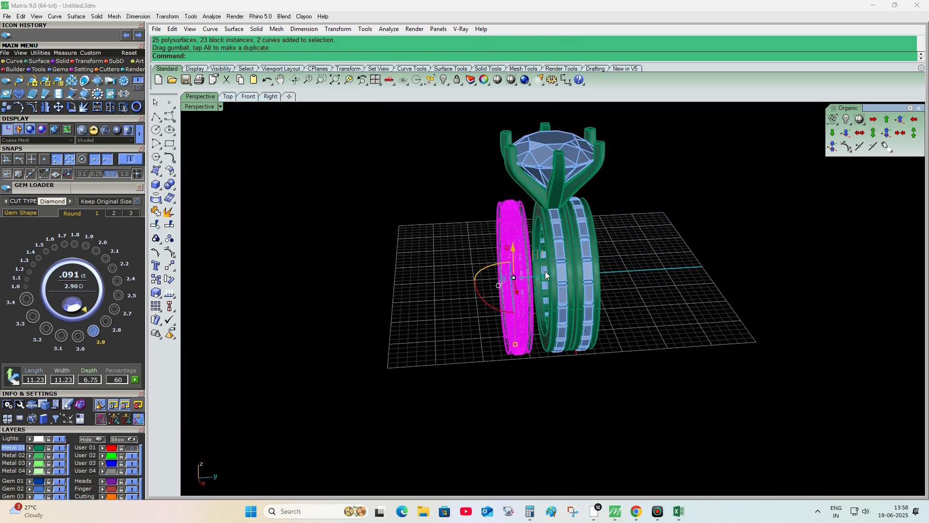
key("ctrl+z")
left_click(588, 272)
left_click_drag(606, 271, 650, 271)
left_click(700, 275)
Step: Preview the separated bands and the diamond head in Shiny Plastic shading
right_click_drag(700, 275, 518, 133)
left_click(495, 83)
mouse_move(721, 196)
right_mouse_down()
mouse_move(606, 222)
mouse_move(582, 199)
mouse_move(610, 201)
mouse_move(608, 107)
mouse_move(596, 402)
mouse_move(430, 163)
mouse_move(365, 199)
mouse_move(504, 260)
mouse_move(663, 226)
mouse_move(506, 229)
mouse_move(628, 212)
mouse_move(639, 192)
right_mouse_up()
scroll(605, 222, "down", 5)
key("Escape")
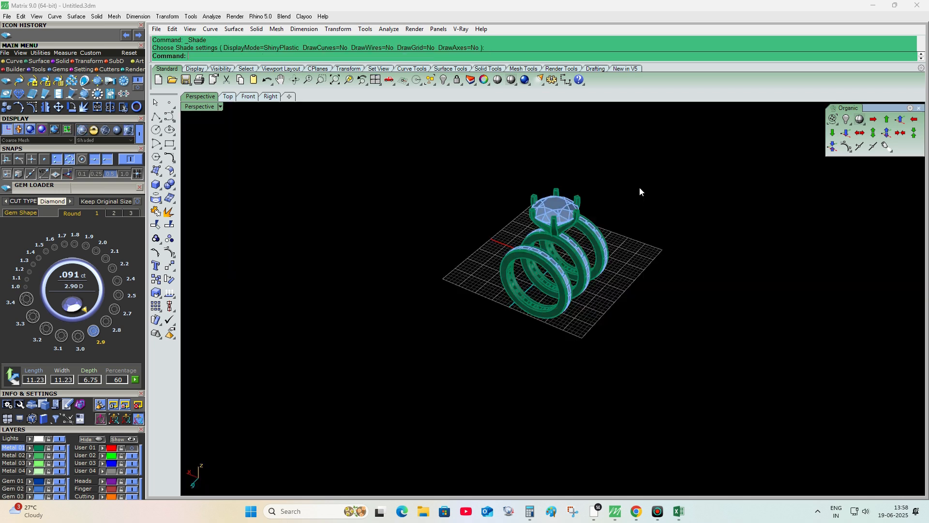
Step: Create a repaired, unified mesh copy of the metal bands and prong head, and move it clear of the original ring
key("Return")
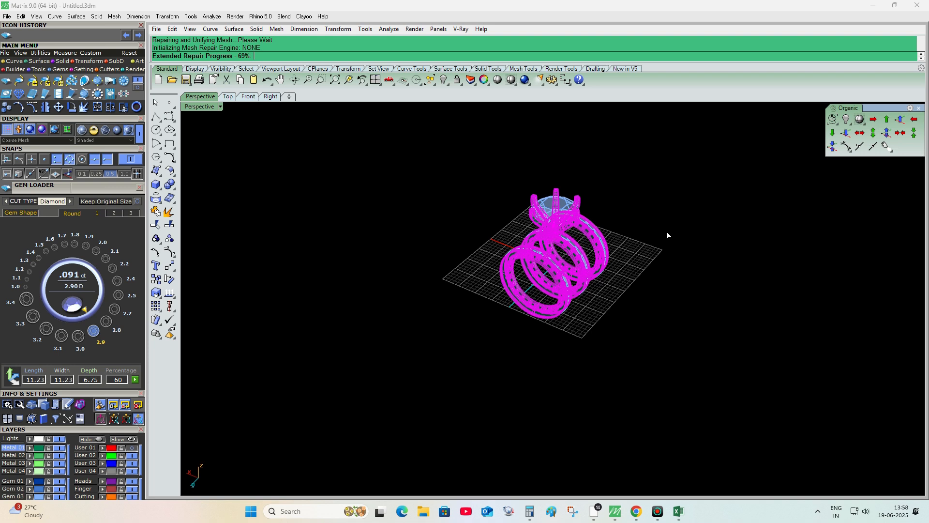
left_click_drag(527, 254, 673, 305)
left_click(655, 256)
right_click_drag(654, 256, 648, 278)
Step: Calculate the combined volume of the copied metal meshes and multiply 700 by 14 in Calculator to estimate the weight
left_click(192, 9)
scroll(517, 215, "down", 6)
scroll(503, 216, "up", 7)
right_click_drag(522, 232, 600, 261)
left_click_drag(619, 167, 448, 374)
right_click_drag(448, 375, 428, 345)
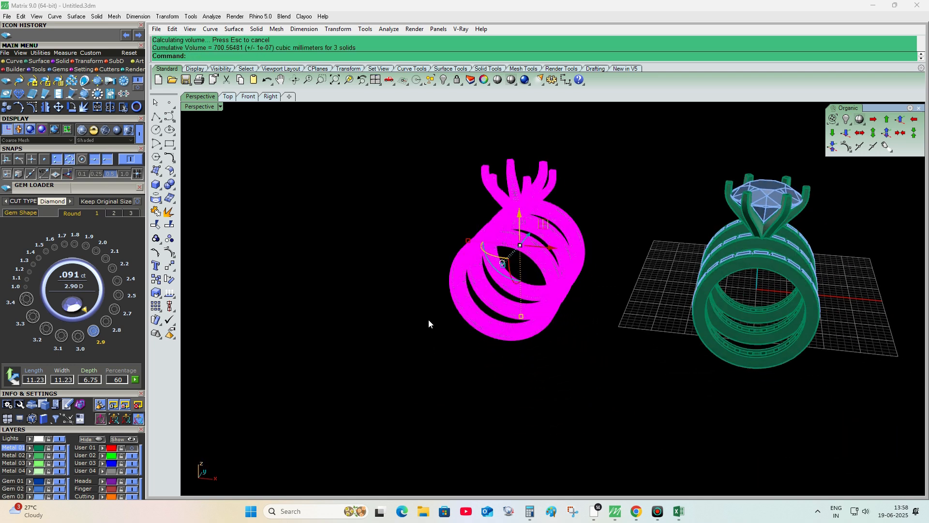
left_click(530, 511)
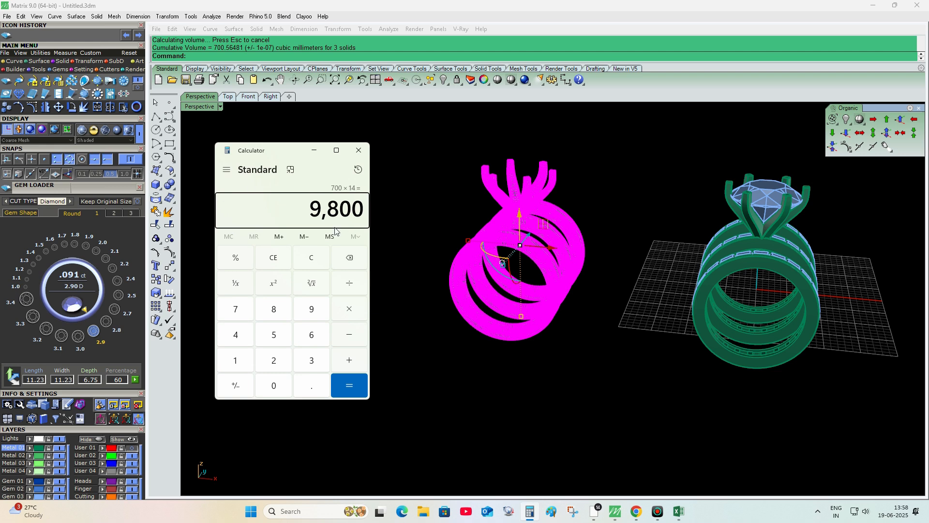
left_click(359, 150)
Step: Preview the gem-set ring and its metal mesh copy together in Shiny Plastic shading
left_click(406, 145)
left_click(497, 82)
mouse_move(513, 194)
right_mouse_down()
mouse_move(503, 208)
mouse_move(430, 242)
mouse_move(295, 193)
mouse_move(375, 193)
mouse_move(554, 470)
mouse_move(580, 429)
mouse_move(604, 476)
mouse_move(638, 118)
mouse_move(711, 172)
mouse_move(703, 243)
mouse_move(673, 259)
mouse_move(565, 237)
mouse_move(489, 201)
mouse_move(421, 305)
mouse_move(412, 209)
mouse_move(350, 240)
mouse_move(370, 244)
right_mouse_up()
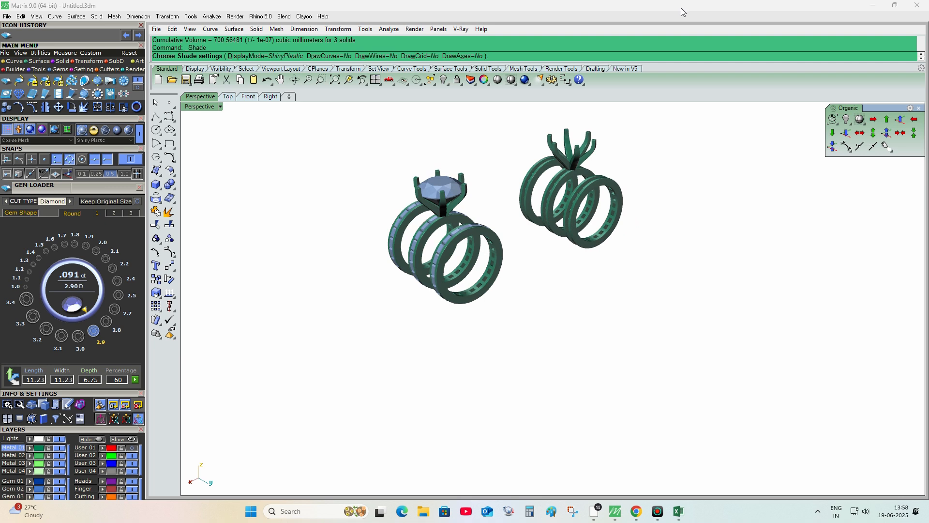
right_click_drag(553, 228, 595, 184)
key("Escape")
Step: Move the two separated outer bands back against the middle band
scroll(460, 210, "up", 6)
right_click_drag(460, 210, 573, 301)
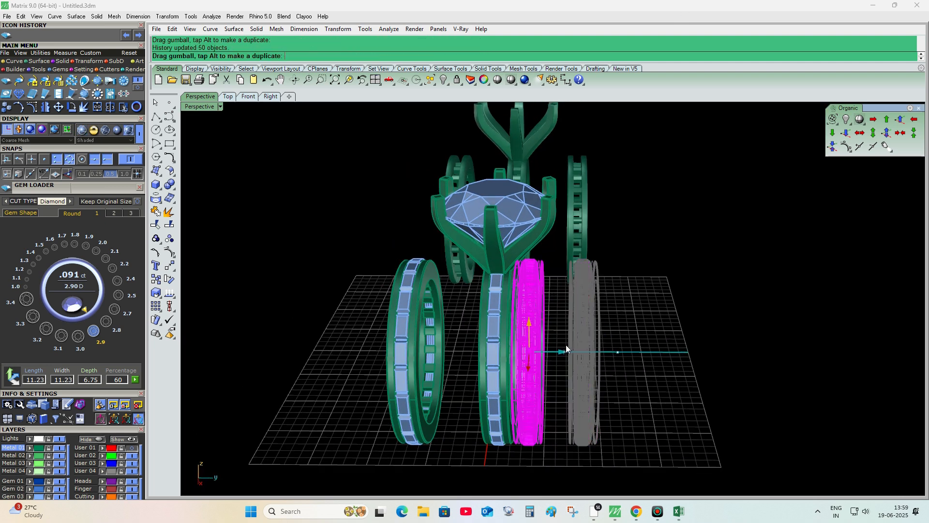
left_click_drag(565, 345, 564, 345)
left_click(747, 304)
Step: Hide the three metal mesh copies standing beside the ring
scroll(747, 304, "down", 5)
right_click_drag(747, 303, 685, 212)
left_click_drag(740, 180, 544, 312)
key("ctrl+h")
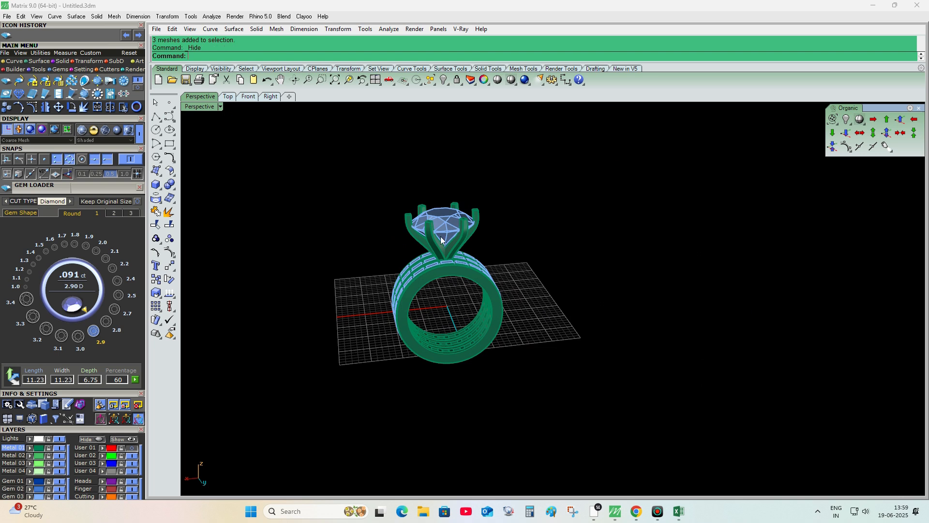
Step: Preview the closed three-band ring with its diamond head in Shiny Plastic shading from different angles
scroll(440, 238, "up", 3)
scroll(545, 238, "down", 7)
scroll(490, 229, "up", 7)
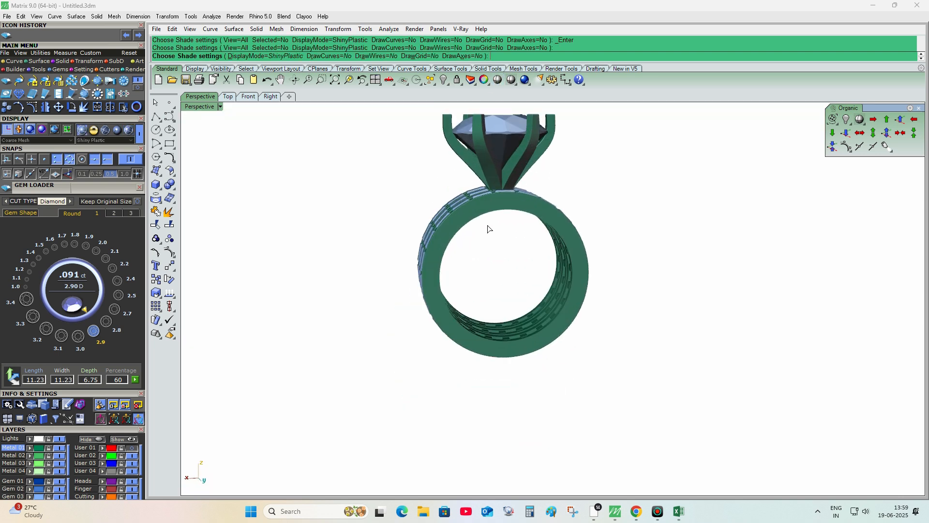
scroll(512, 263, "down", 4)
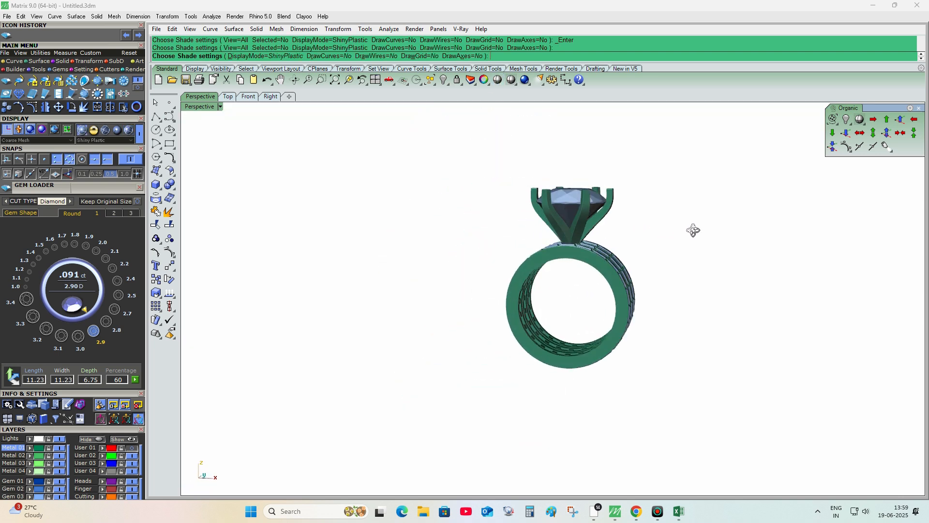